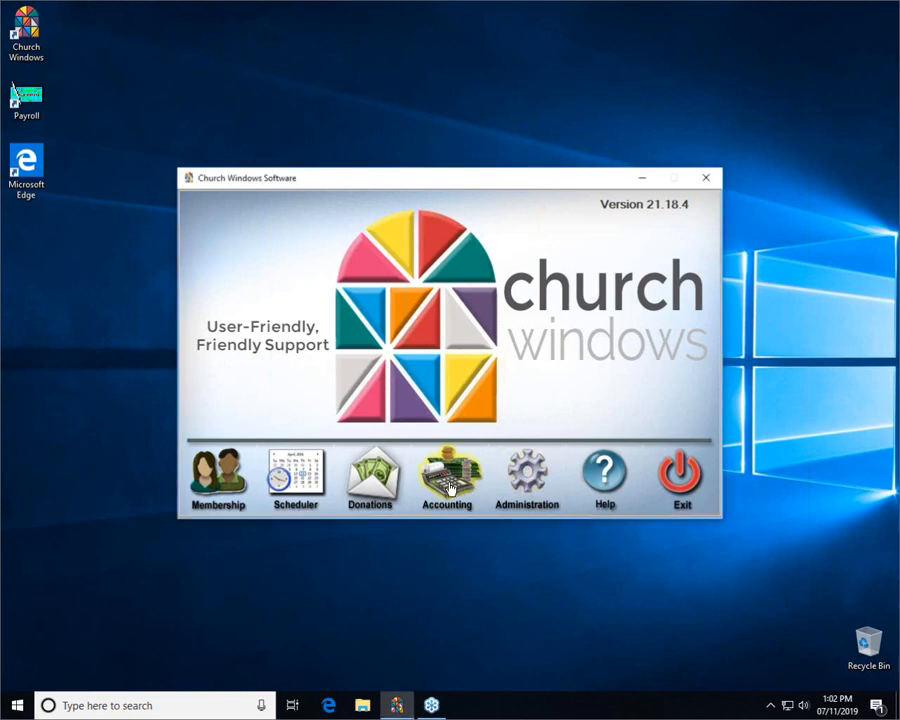
Open the Accounting module for Jan–Dec 2019 and show the Other transaction types list
{"action": "left_click", "coordinate": [449, 487]}
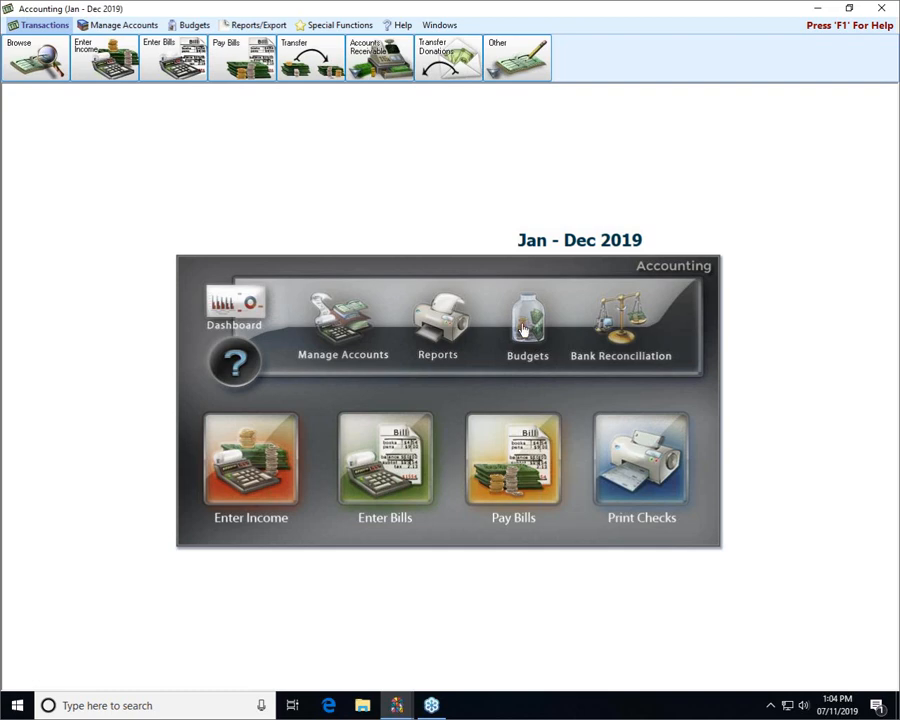
{"action": "left_click", "coordinate": [518, 50]}
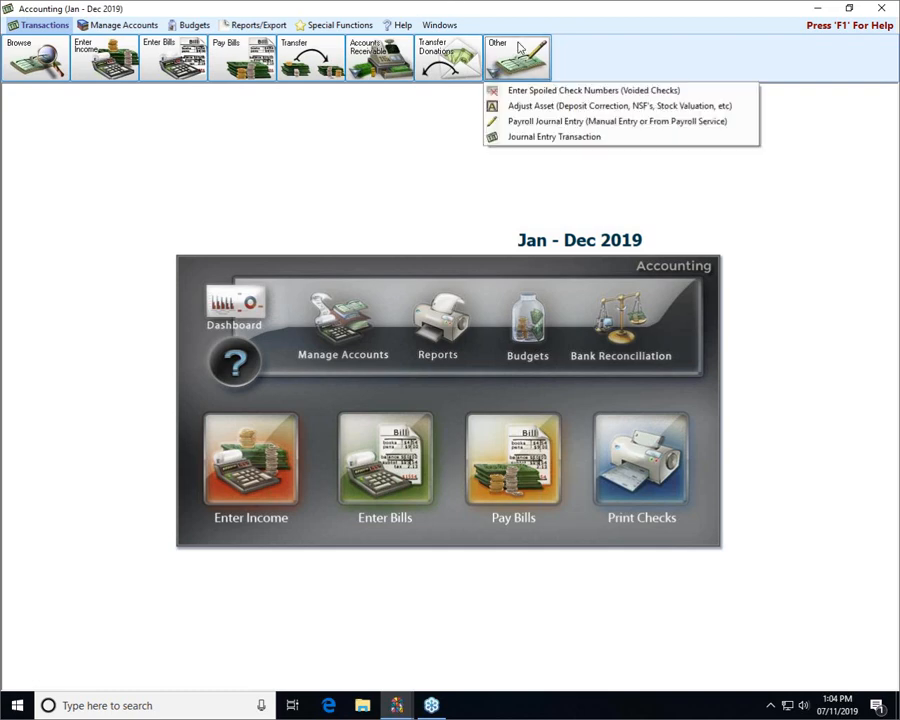
Start a Payroll Journal Entry and load the first employee's recurring template
{"action": "left_click", "coordinate": [538, 122]}
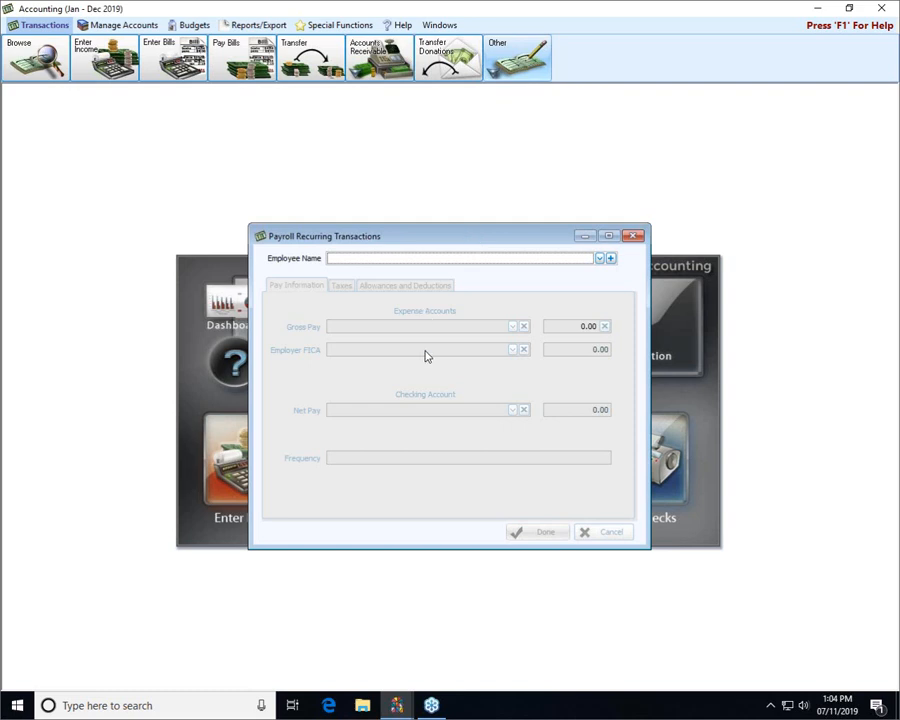
{"action": "left_click", "coordinate": [600, 258]}
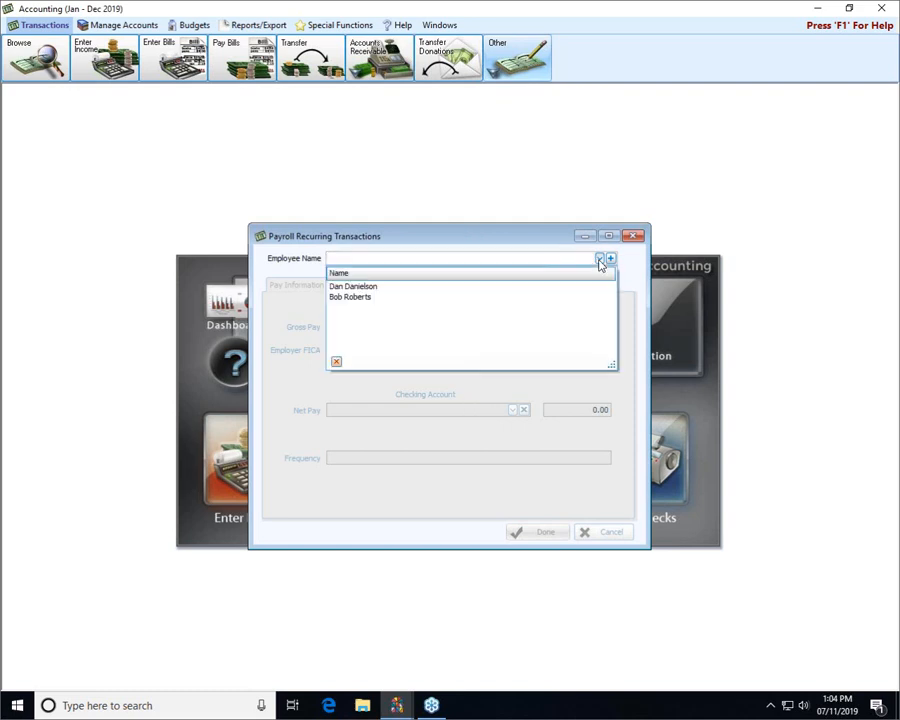
{"action": "left_click", "coordinate": [376, 287]}
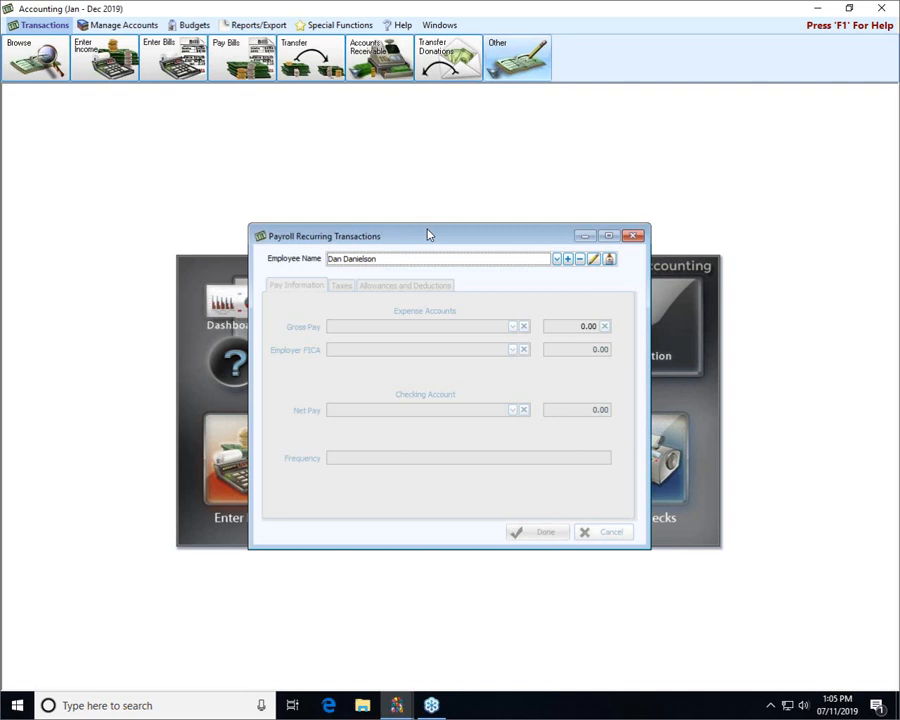
Keep the current employee selected, then begin adding a new employee with the + button
{"action": "left_click", "coordinate": [557, 260]}
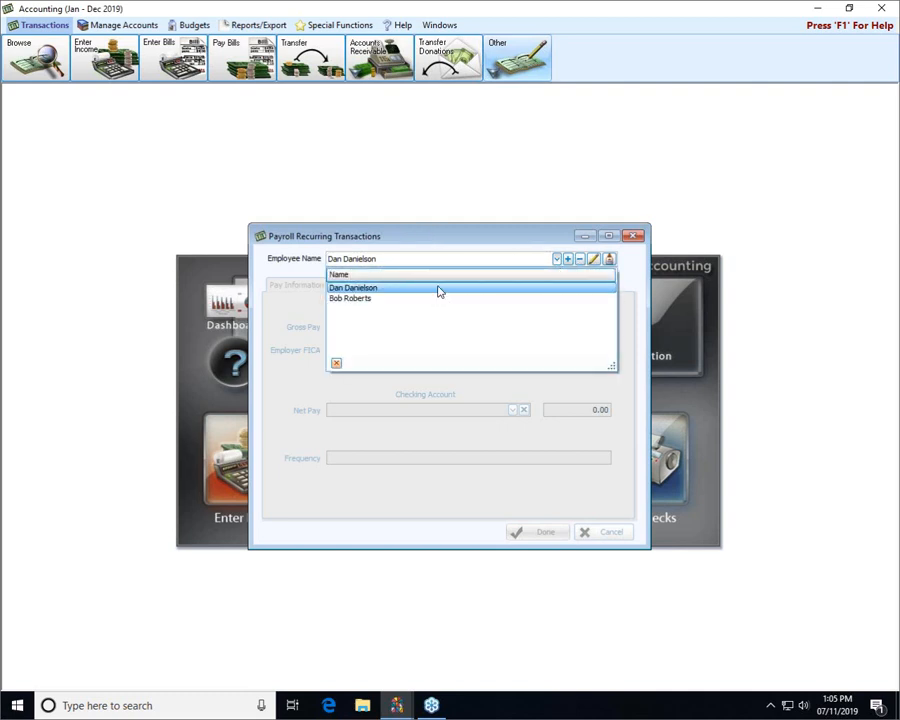
{"action": "left_click", "coordinate": [443, 238]}
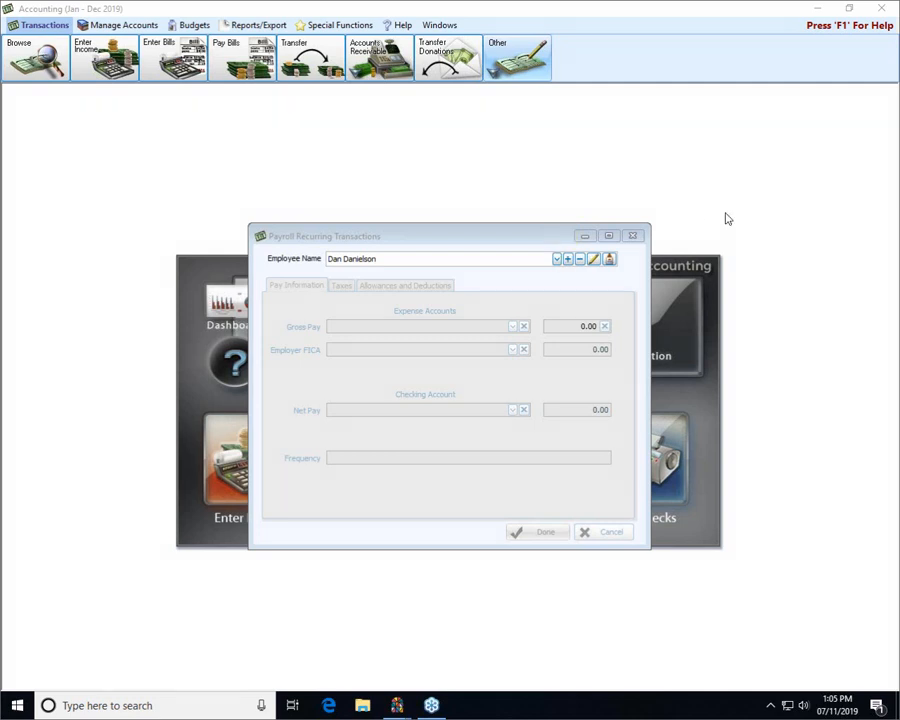
{"action": "left_click", "coordinate": [567, 259]}
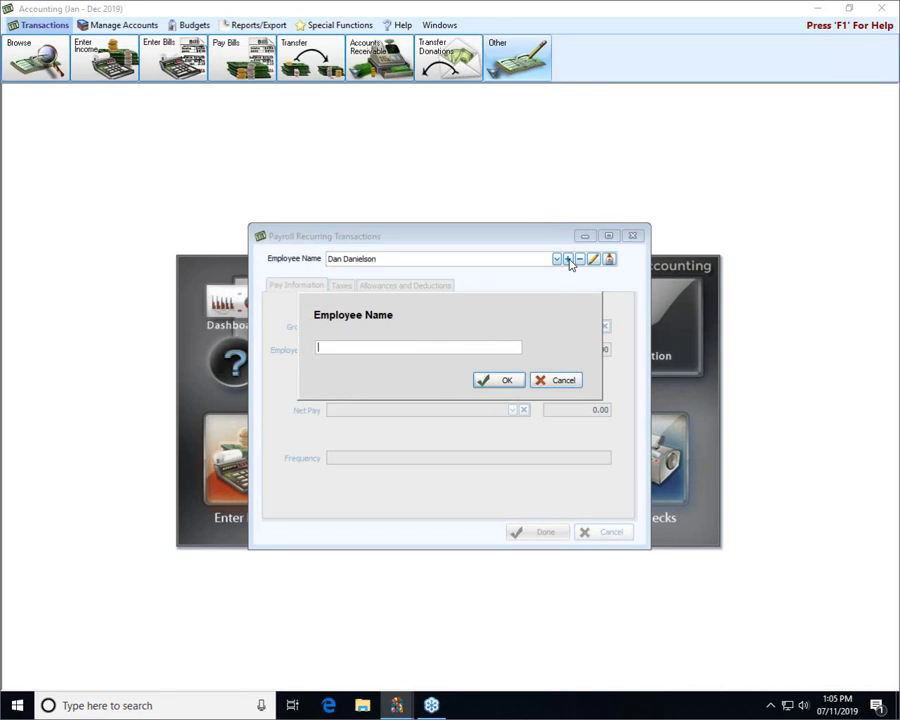
Enter the new employee's full name and confirm it to create their blank template
{"action": "left_click", "coordinate": [507, 381]}
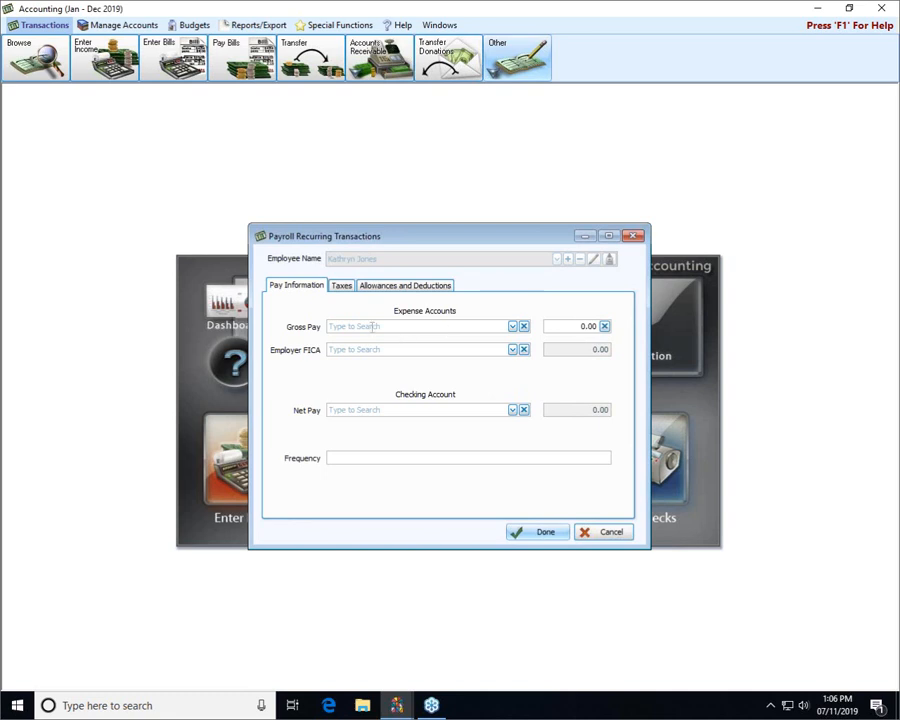
Set gross pay to 5.10.201 Musician Salaries at 200.00
{"action": "left_click", "coordinate": [453, 326]}
{"action": "type", "text": "music"}
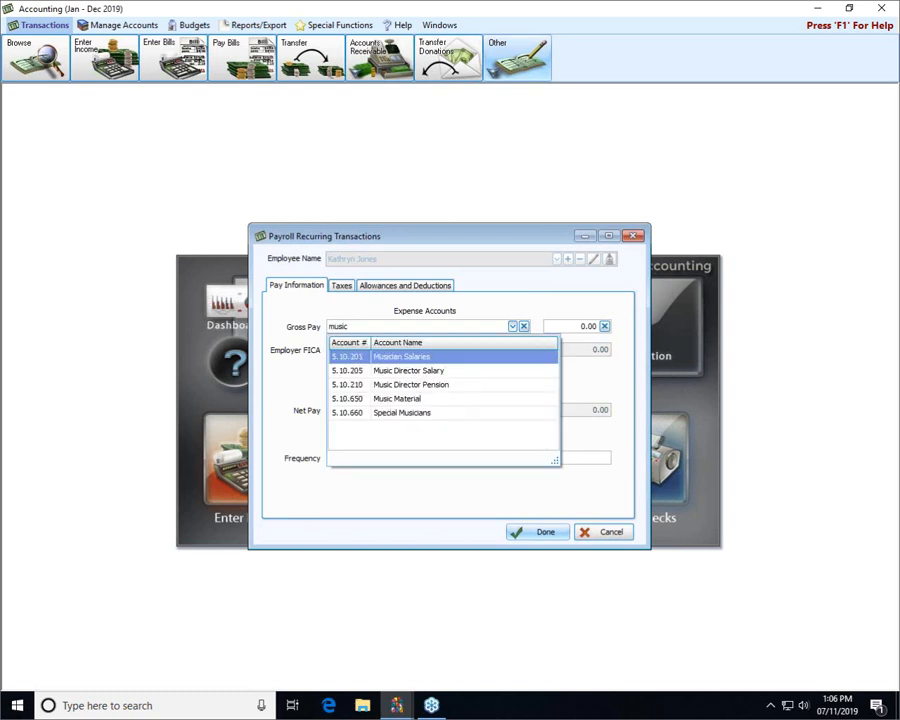
{"action": "key", "text": "Tab"}
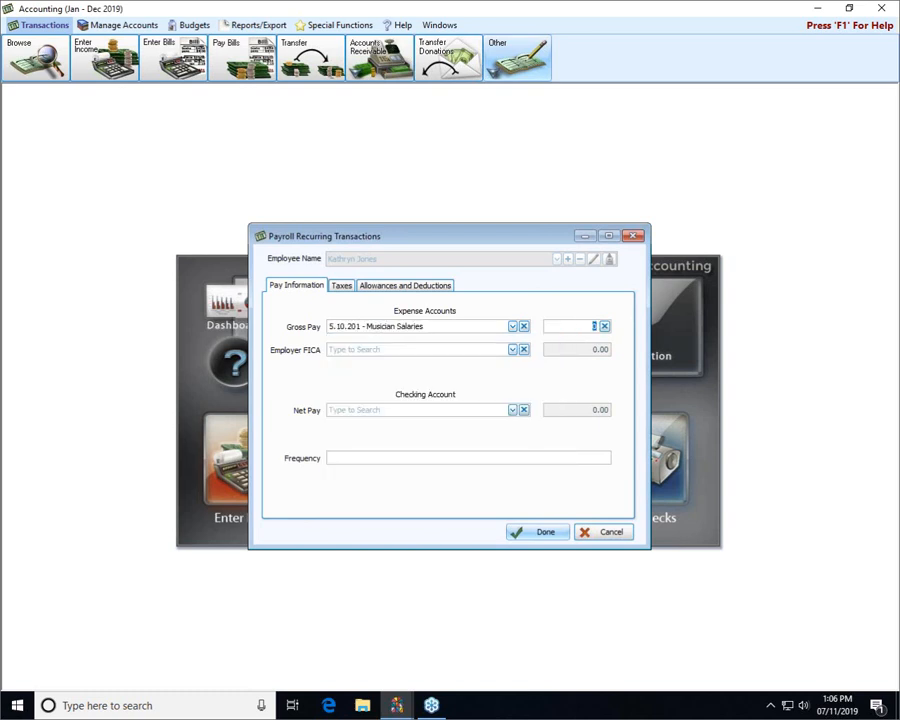
{"action": "type", "text": "200"}
Charge Employer FICA to 5.10.345 Church Portion of FICA/Medicare, leaving the amount at 0.00
{"action": "left_click", "coordinate": [449, 350]}
{"action": "type", "text": "fic"}
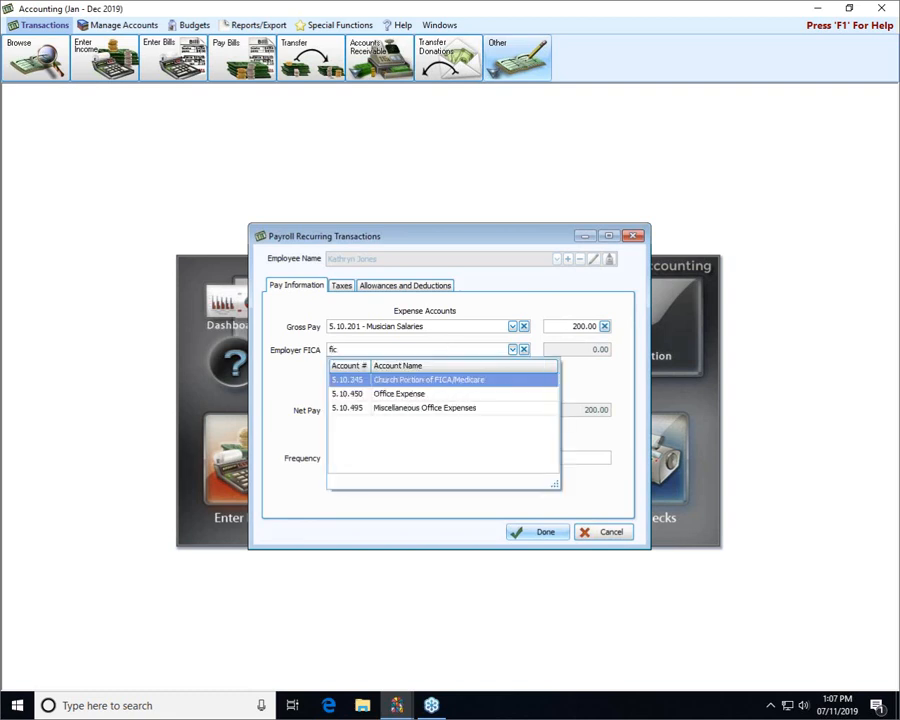
{"action": "left_click", "coordinate": [449, 382]}
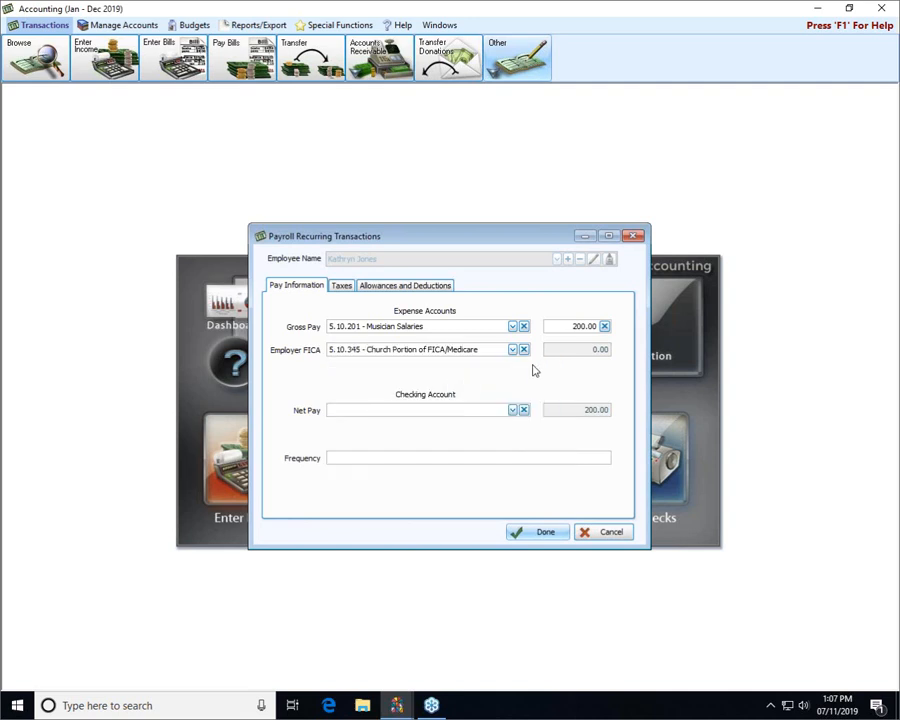
{"action": "left_click", "coordinate": [586, 349]}
{"action": "left_click", "coordinate": [588, 351]}
{"action": "left_click", "coordinate": [413, 411]}
Send net pay to 1.10.100 Huntington Bank Checking and set the frequency to 'As needed.'
{"action": "type", "text": "hunt"}
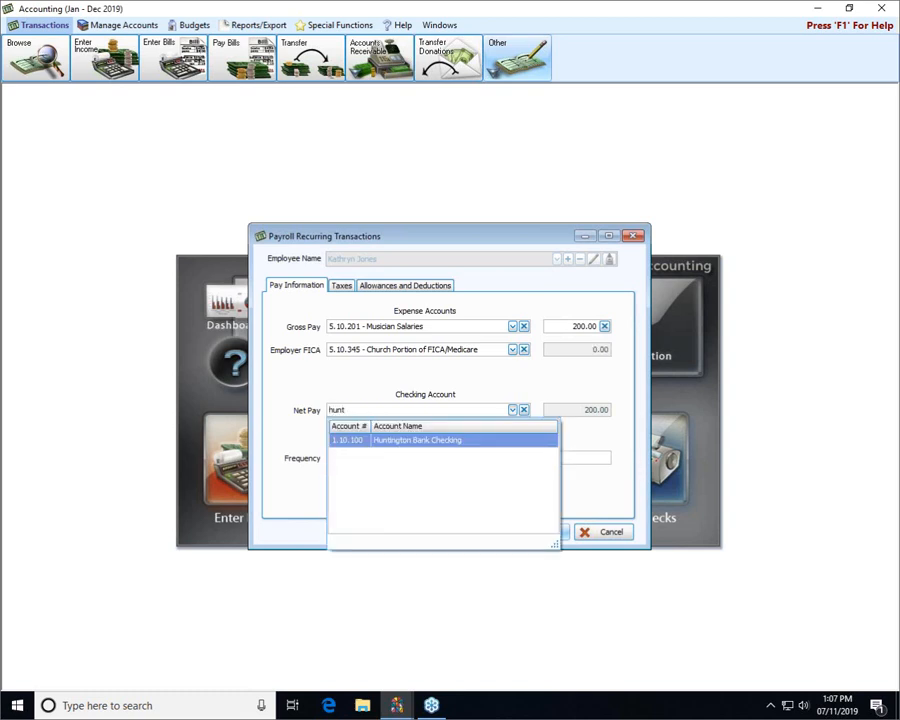
{"action": "left_click", "coordinate": [418, 442]}
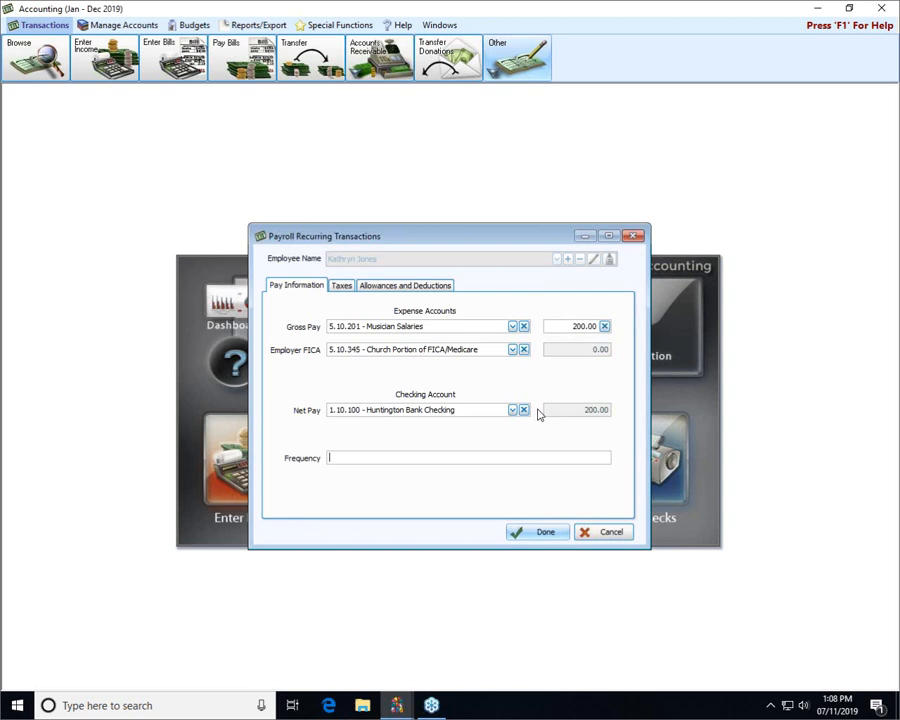
{"action": "type", "text": "As needed."}
On the Taxes page, enter Social Security 12.40, Medicare 2.90 and Federal 10.00
{"action": "left_click", "coordinate": [343, 287]}
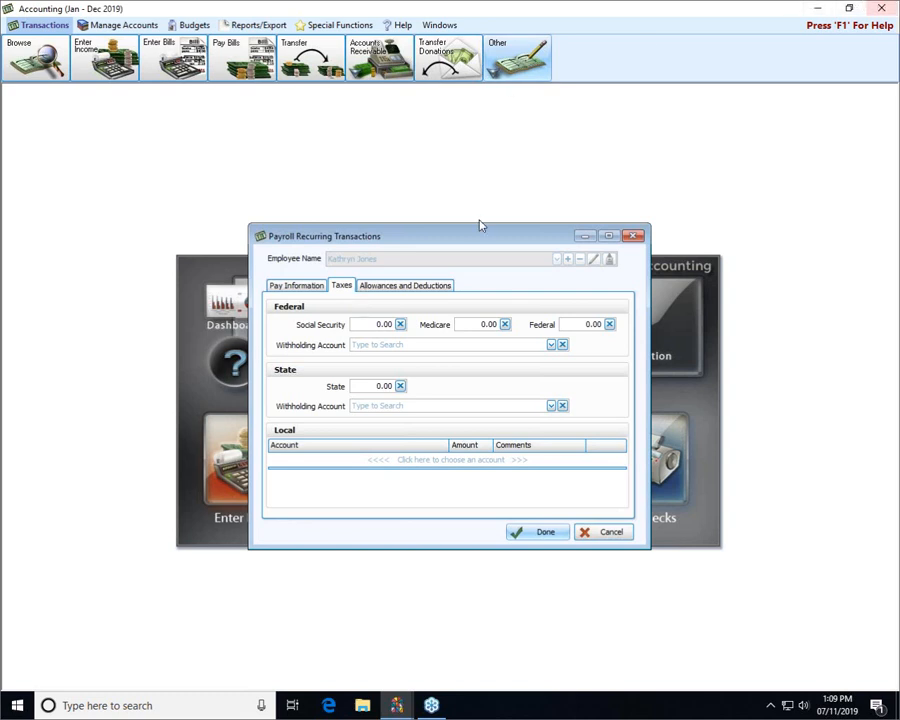
{"action": "left_click", "coordinate": [390, 324]}
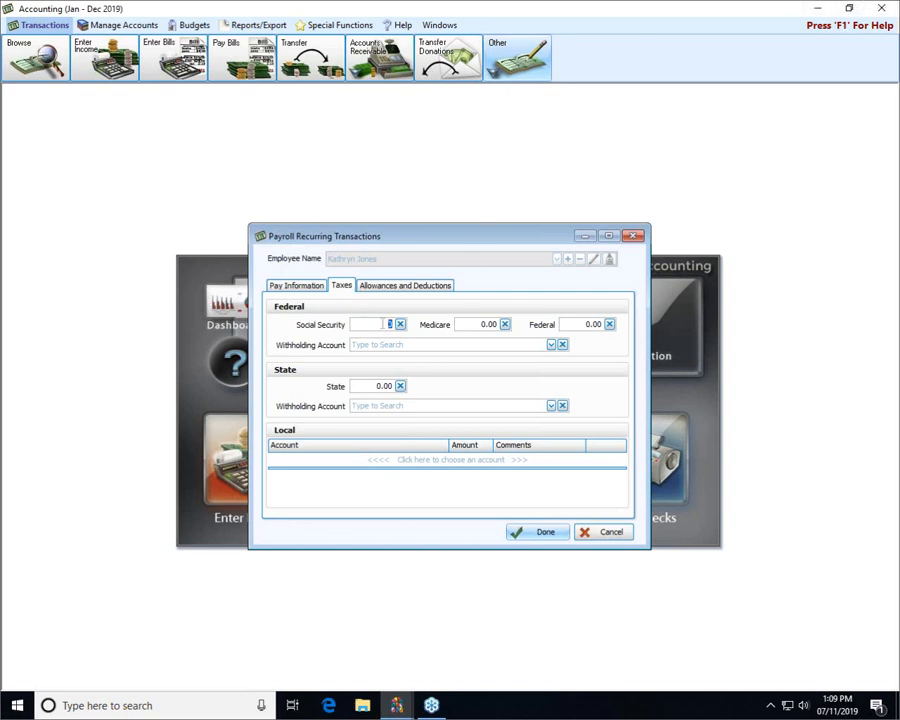
{"action": "type", "text": "12.4"}
{"action": "left_click", "coordinate": [492, 324]}
{"action": "type", "text": "2.9"}
{"action": "left_click", "coordinate": [599, 324]}
{"action": "type", "text": "10.00"}
Set the federal withholding account to 2.10.100 - 941 Taxes Payable
{"action": "key", "text": "Tab"}
{"action": "type", "text": "945"}
{"action": "key", "text": "BackSpace"}
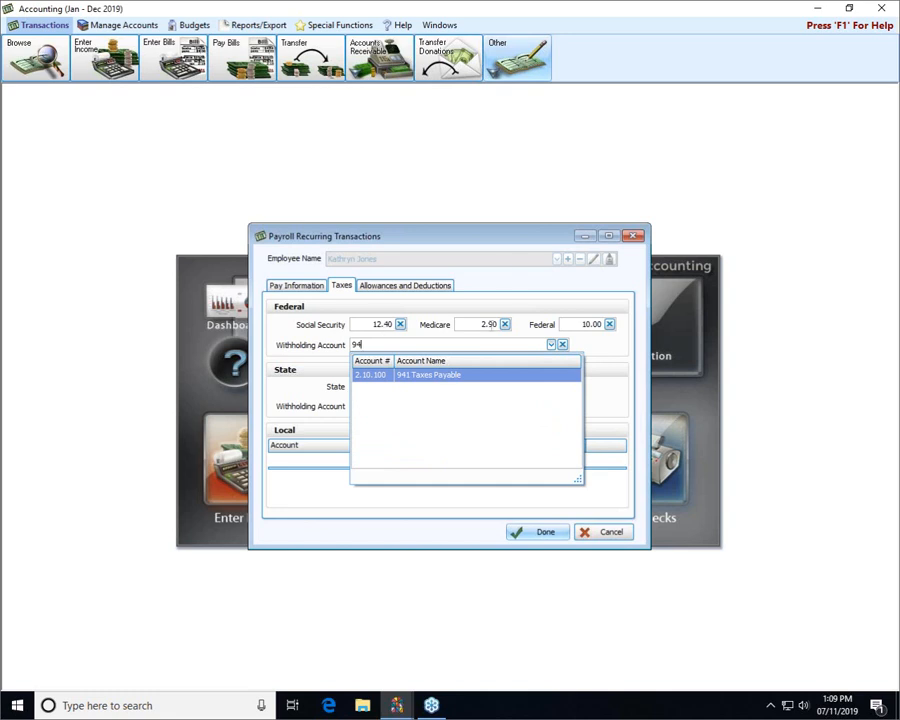
{"action": "left_click", "coordinate": [465, 375]}
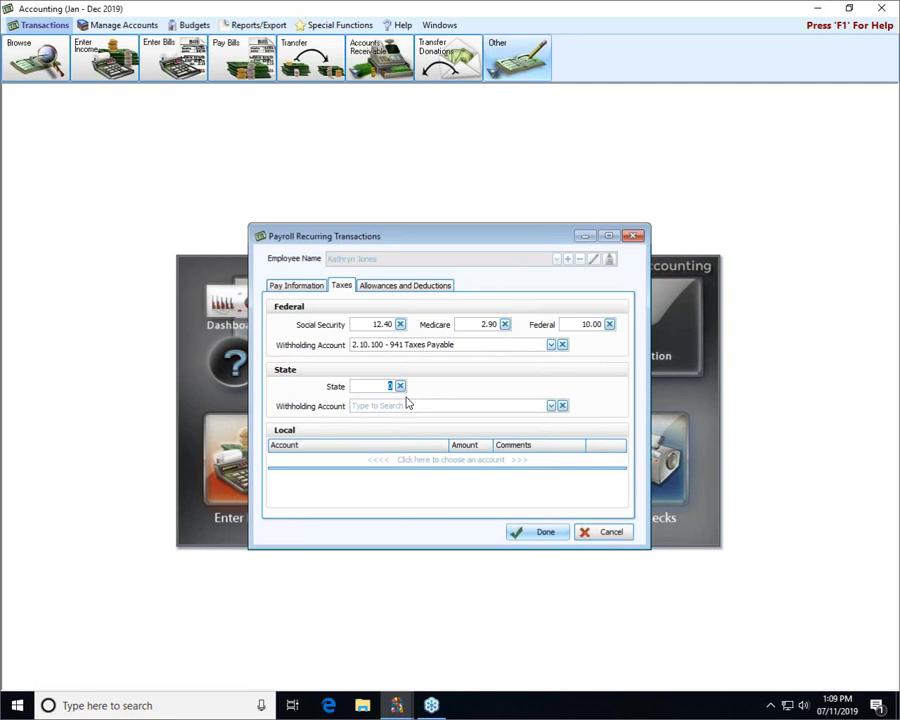
Enter the State tax amount and assign State Taxes Payable as its withholding account
{"action": "type", "text": "3"}
{"action": "key", "text": "BackSpace"}
{"action": "type", "text": "1"}
{"action": "key", "text": "BackSpace"}
{"action": "type", "text": "6"}
{"action": "key", "text": "Tab"}
{"action": "type", "text": "stat"}
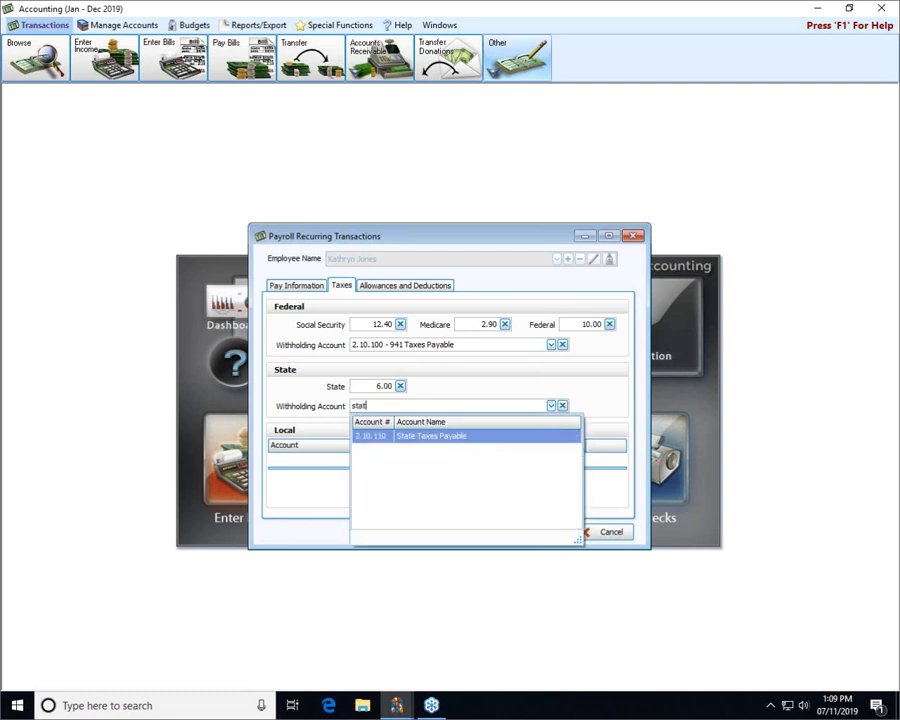
{"action": "key", "text": "Return"}
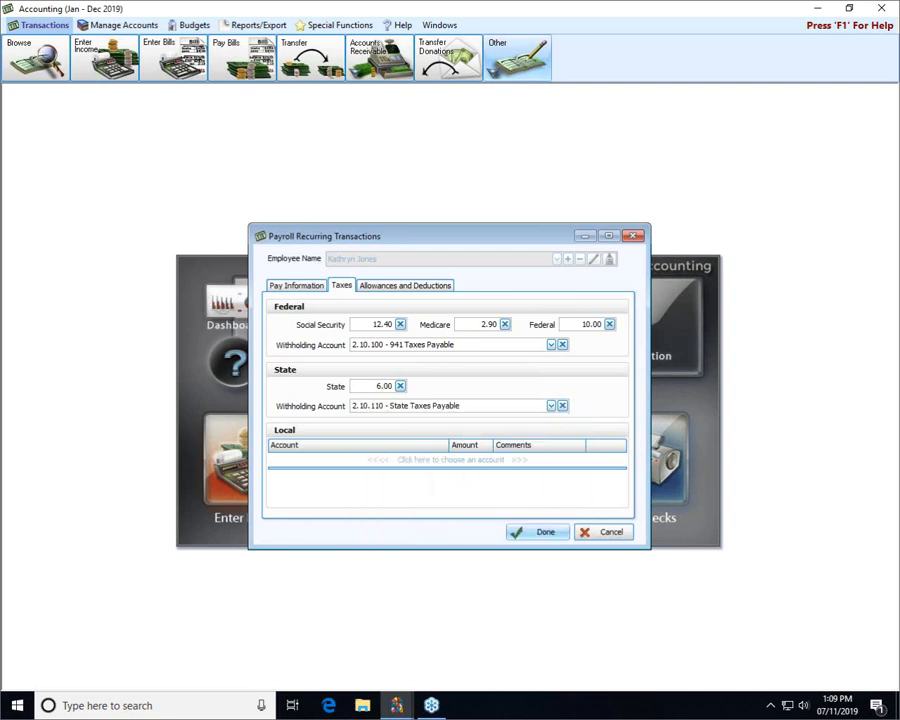
Add a local tax line of 3 on 2.10.120 - City/County Taxes Payable
{"action": "left_click", "coordinate": [385, 460]}
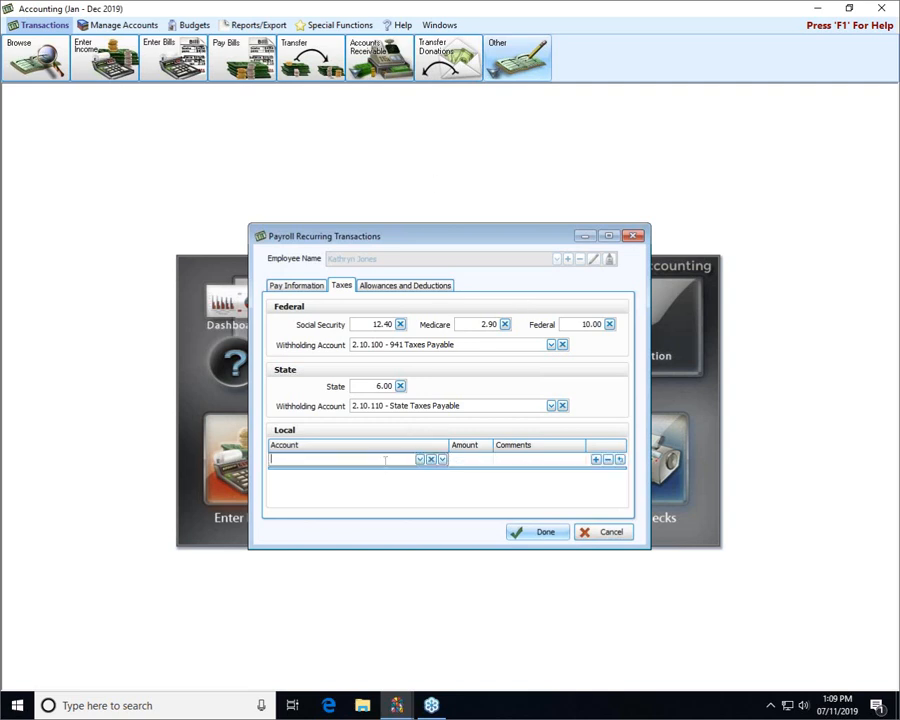
{"action": "type", "text": "citr"}
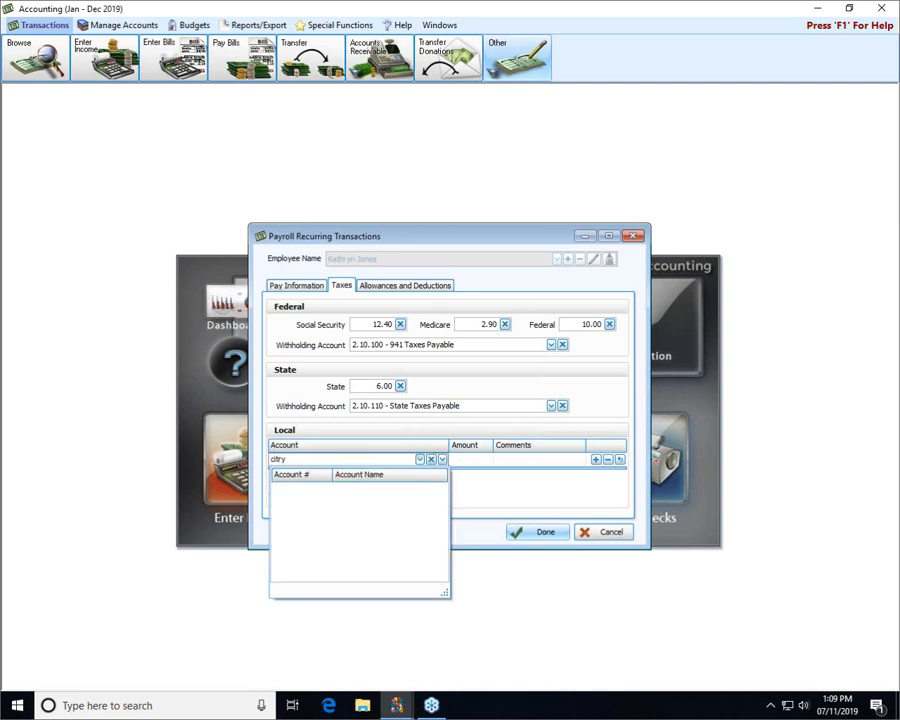
{"action": "key", "text": "BackSpace"}
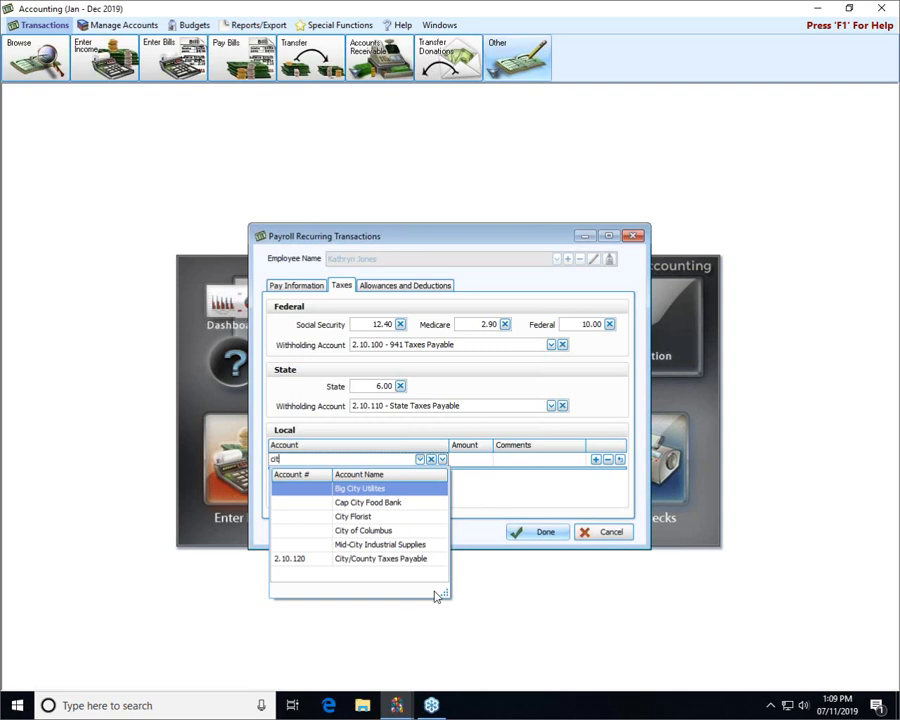
{"action": "left_click", "coordinate": [409, 559]}
{"action": "left_click", "coordinate": [489, 459]}
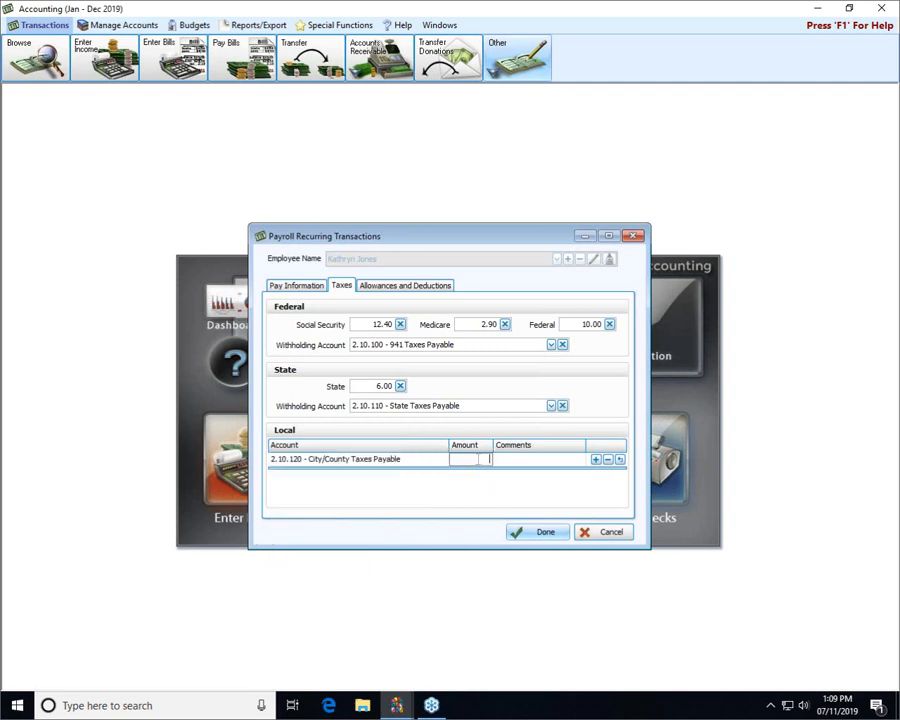
{"action": "type", "text": "3"}
{"action": "left_click", "coordinate": [417, 290]}
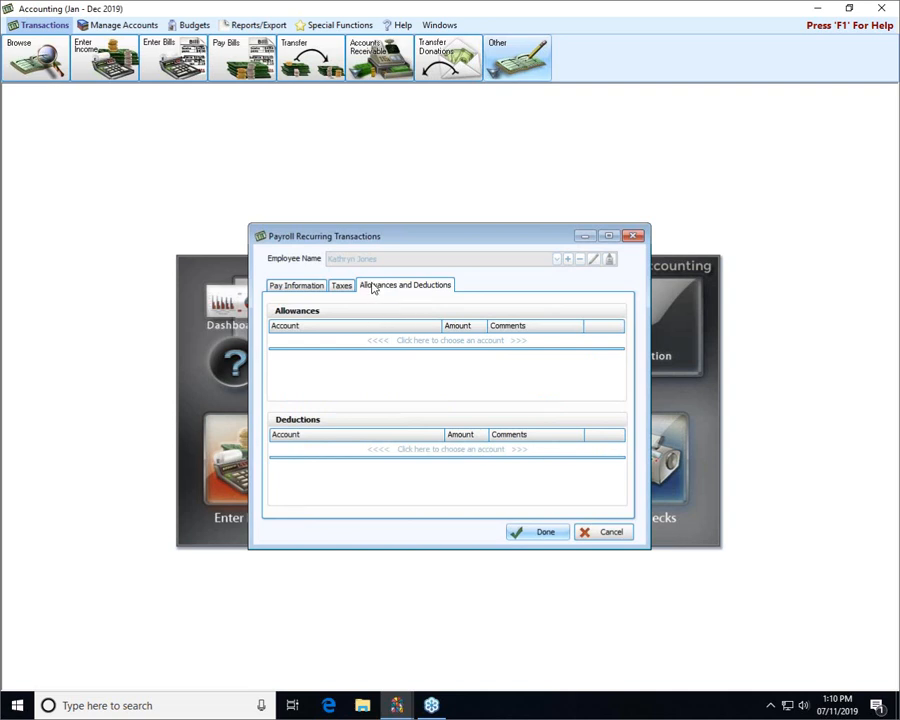
Add a 15.00 deduction to 2.10.130 - Pension Payable and return to Pay Information
{"action": "left_click", "coordinate": [351, 449]}
{"action": "type", "text": "pen"}
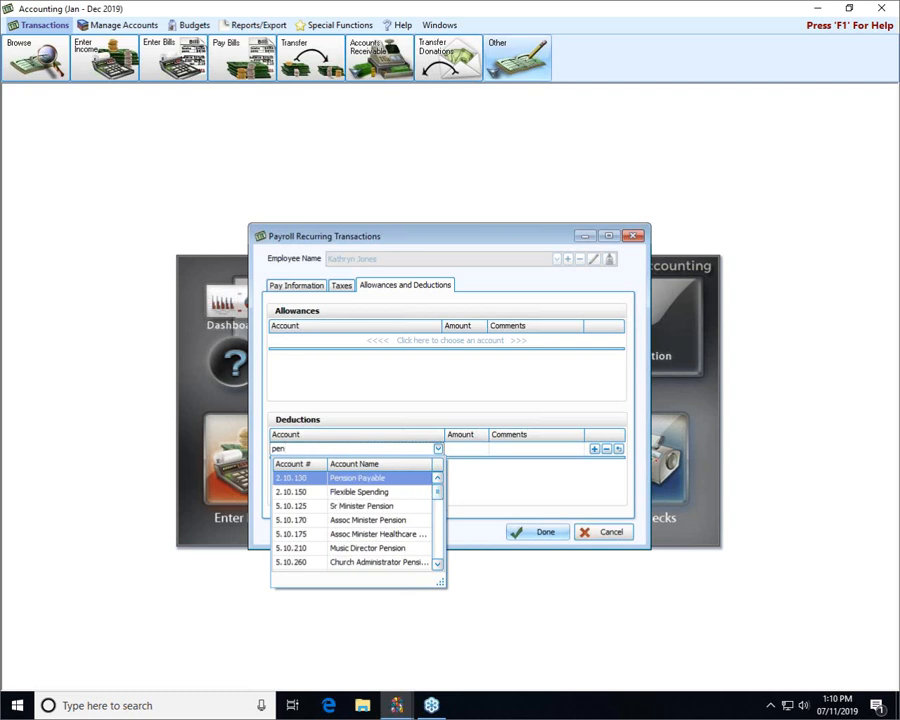
{"action": "left_click", "coordinate": [372, 484]}
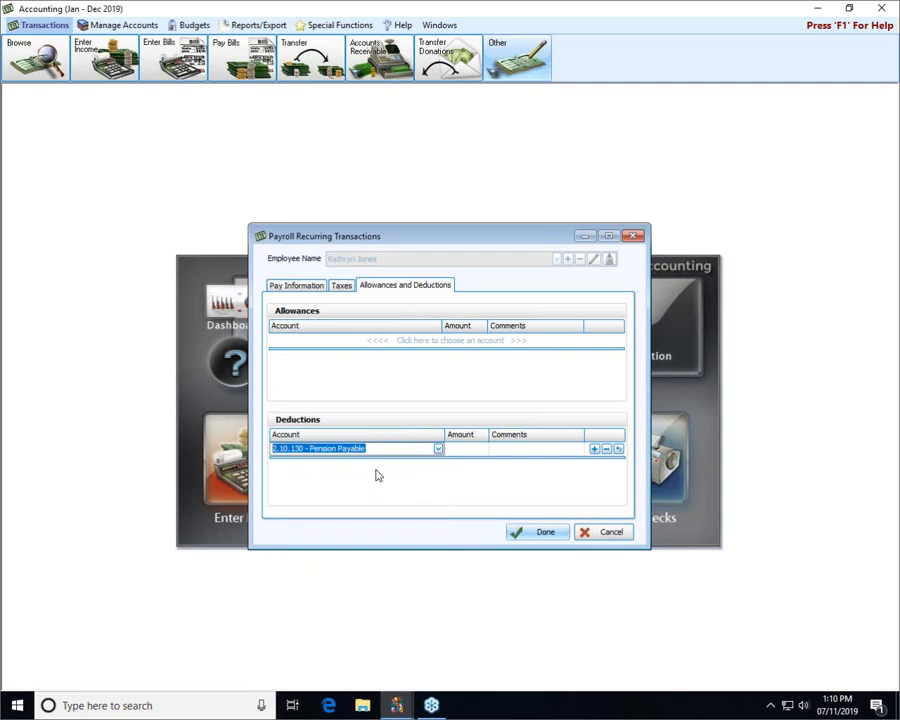
{"action": "left_click", "coordinate": [453, 451]}
{"action": "type", "text": "15.00"}
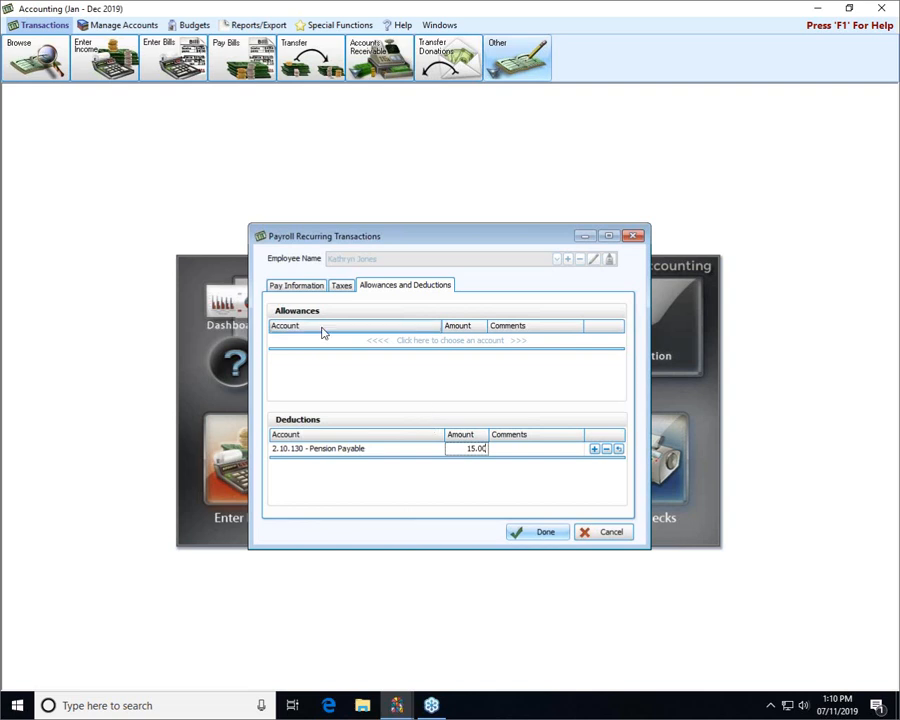
{"action": "left_click", "coordinate": [297, 286]}
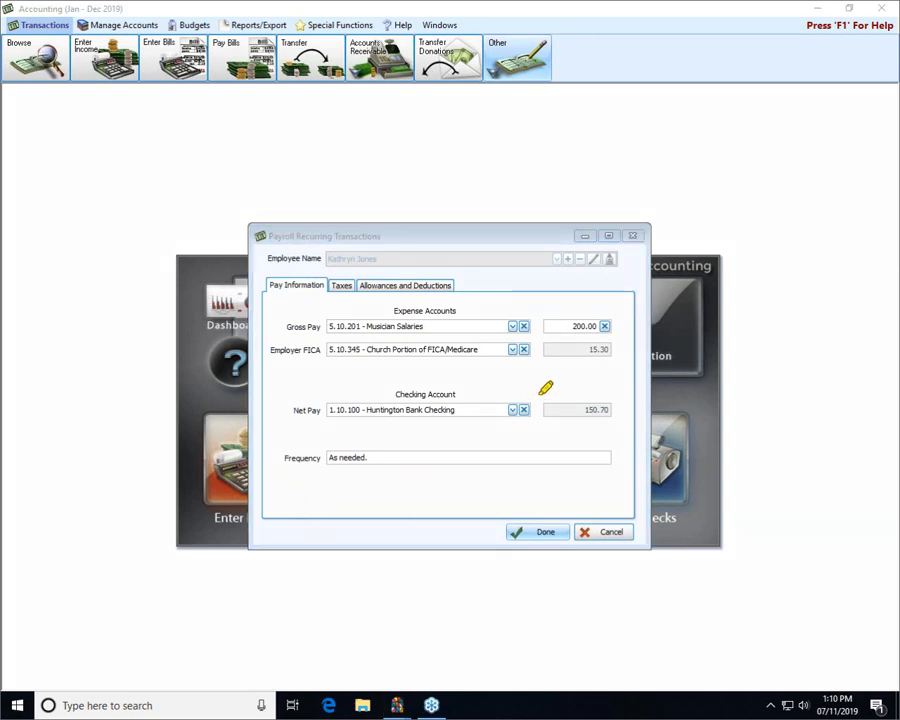
Review net pay 150.70 and Employer FICA 15.30, then save the recurring template with Done
{"action": "mouse_move", "coordinate": [540, 394]}
{"action": "left_mouse_down"}
{"action": "mouse_move", "coordinate": [605, 372]}
{"action": "mouse_move", "coordinate": [641, 406]}
{"action": "mouse_move", "coordinate": [608, 431]}
{"action": "mouse_move", "coordinate": [548, 428]}
{"action": "mouse_move", "coordinate": [533, 390]}
{"action": "mouse_move", "coordinate": [591, 379]}
{"action": "mouse_move", "coordinate": [632, 389]}
{"action": "left_mouse_up"}
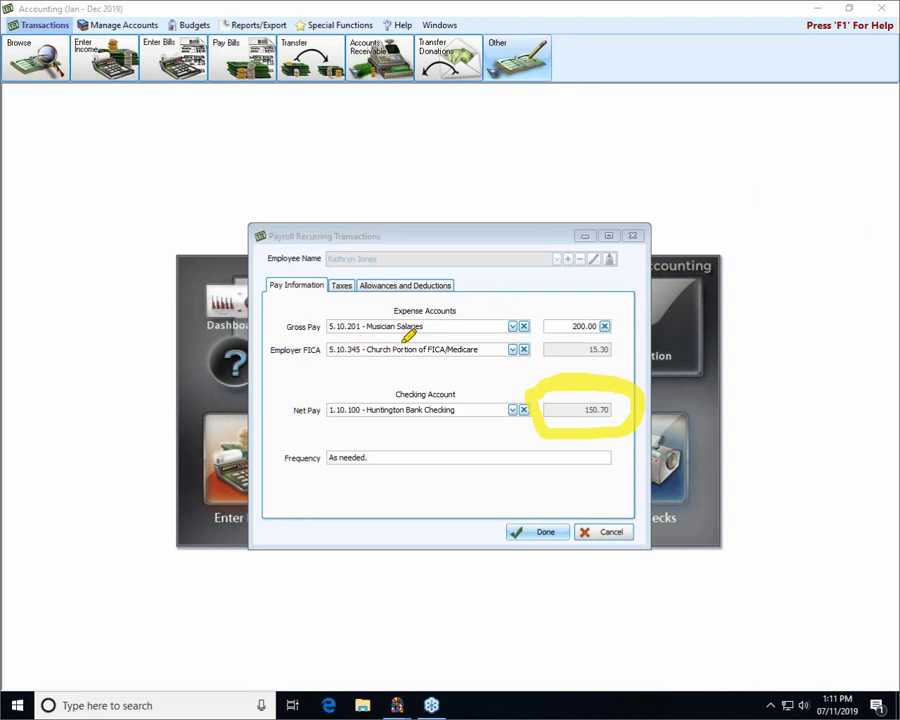
{"action": "mouse_move", "coordinate": [528, 325]}
{"action": "left_mouse_down"}
{"action": "mouse_move", "coordinate": [581, 323]}
{"action": "mouse_move", "coordinate": [636, 337]}
{"action": "mouse_move", "coordinate": [617, 370]}
{"action": "mouse_move", "coordinate": [597, 370]}
{"action": "mouse_move", "coordinate": [535, 325]}
{"action": "left_mouse_up"}
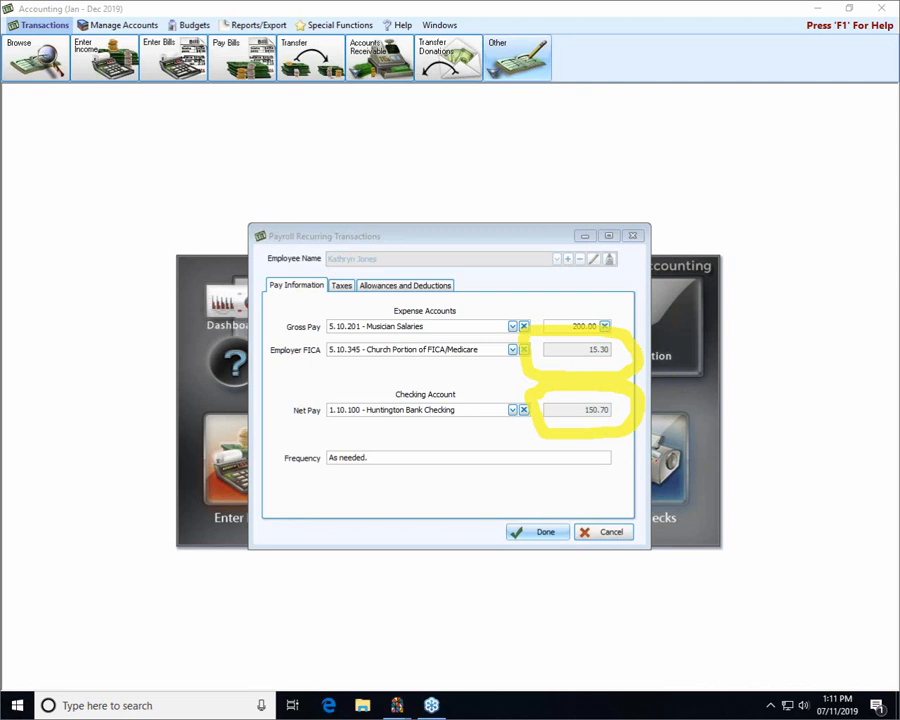
{"action": "key", "text": "Escape"}
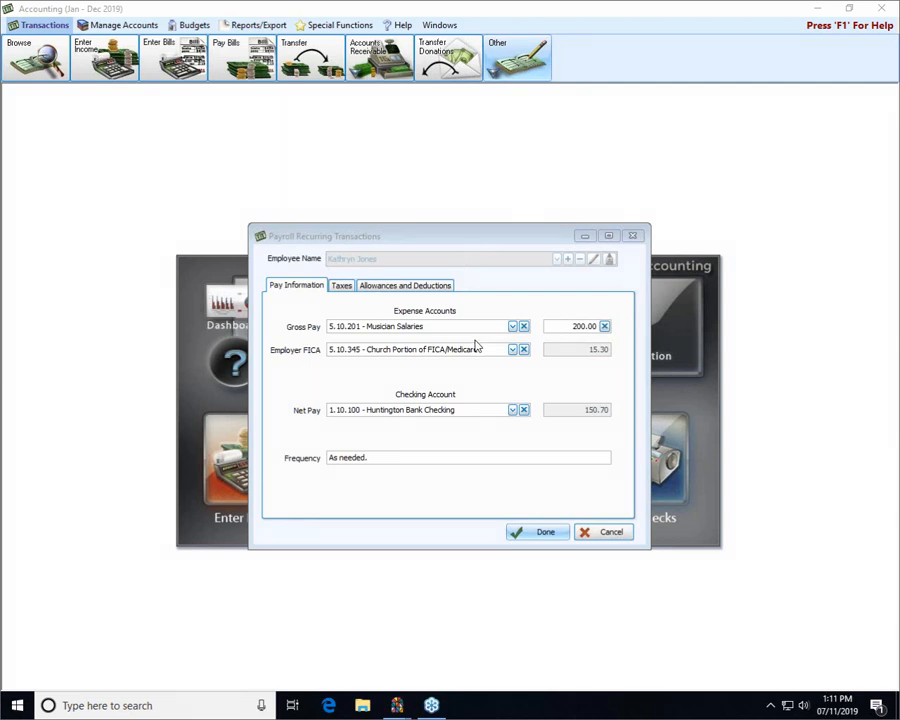
{"action": "left_click", "coordinate": [535, 535]}
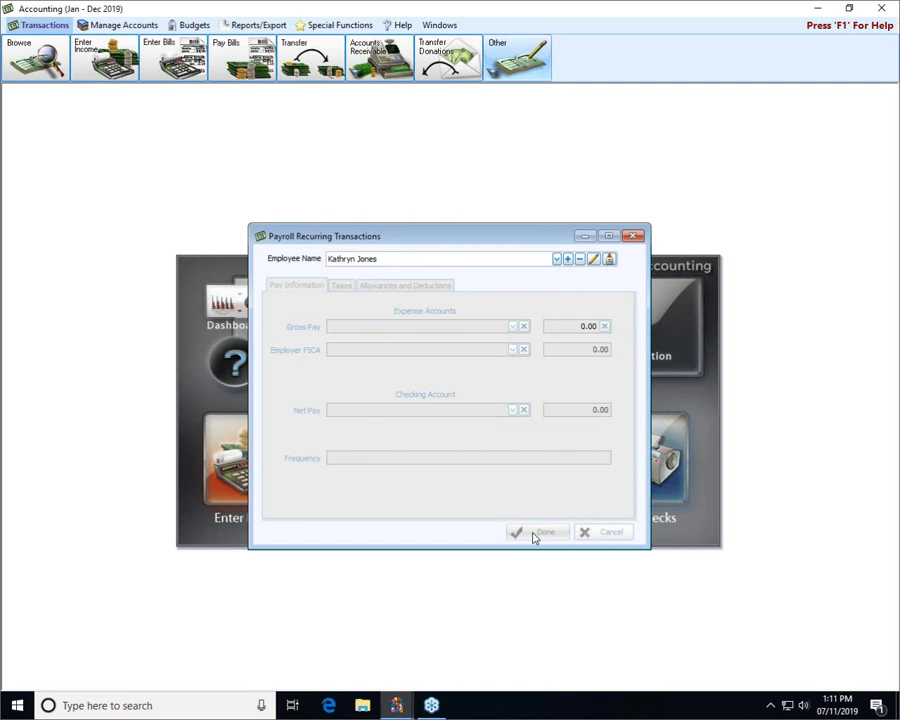
Close Payroll Recurring Transactions without changing the employee and bring up the Other transaction types list
{"action": "left_click", "coordinate": [557, 259]}
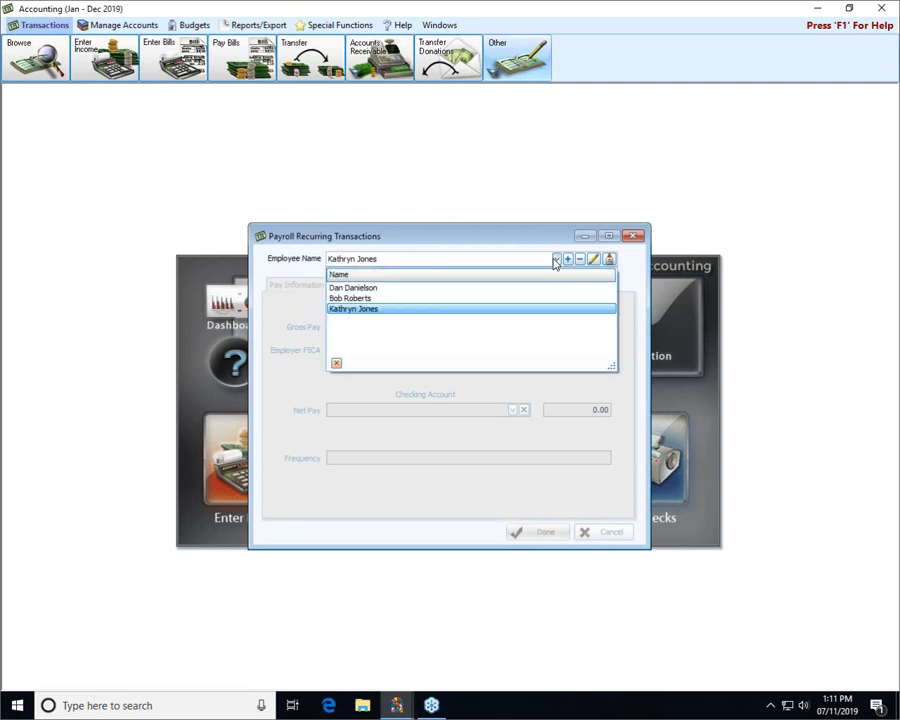
{"action": "left_click", "coordinate": [351, 298]}
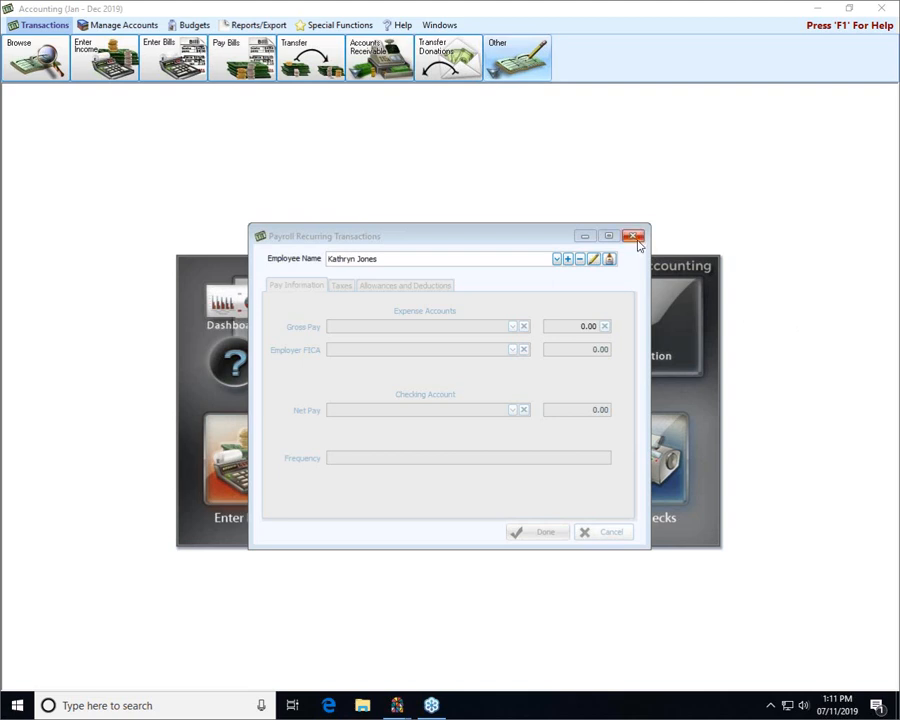
{"action": "left_click", "coordinate": [634, 238]}
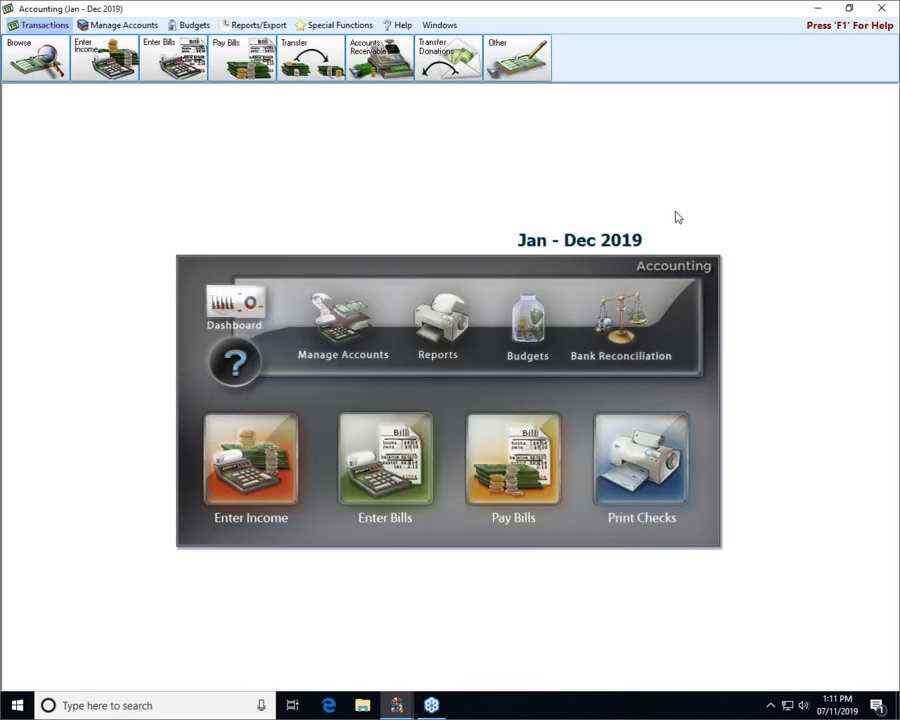
{"action": "left_click", "coordinate": [503, 68]}
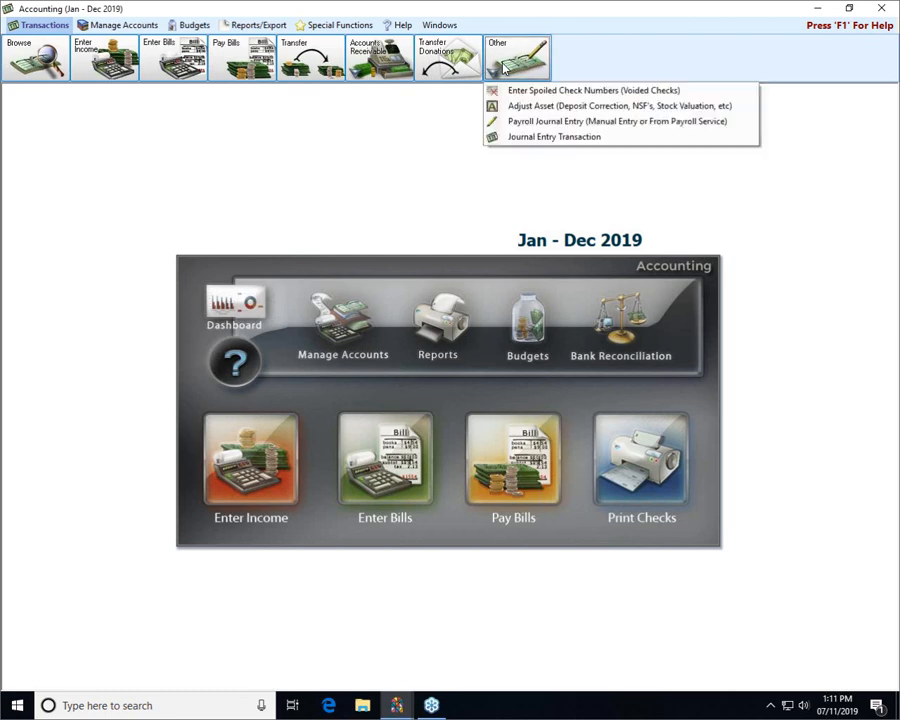
Create a 1,950.00 payroll journal entry dated 07/11/2019 from the first employee's recurring template
{"action": "left_click", "coordinate": [519, 121]}
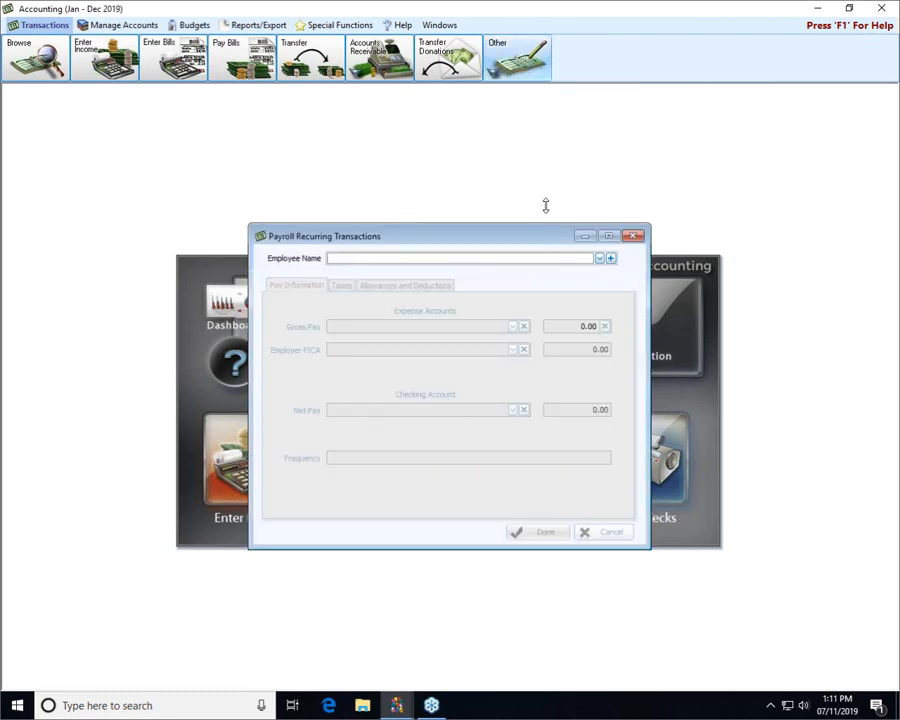
{"action": "left_click", "coordinate": [600, 258]}
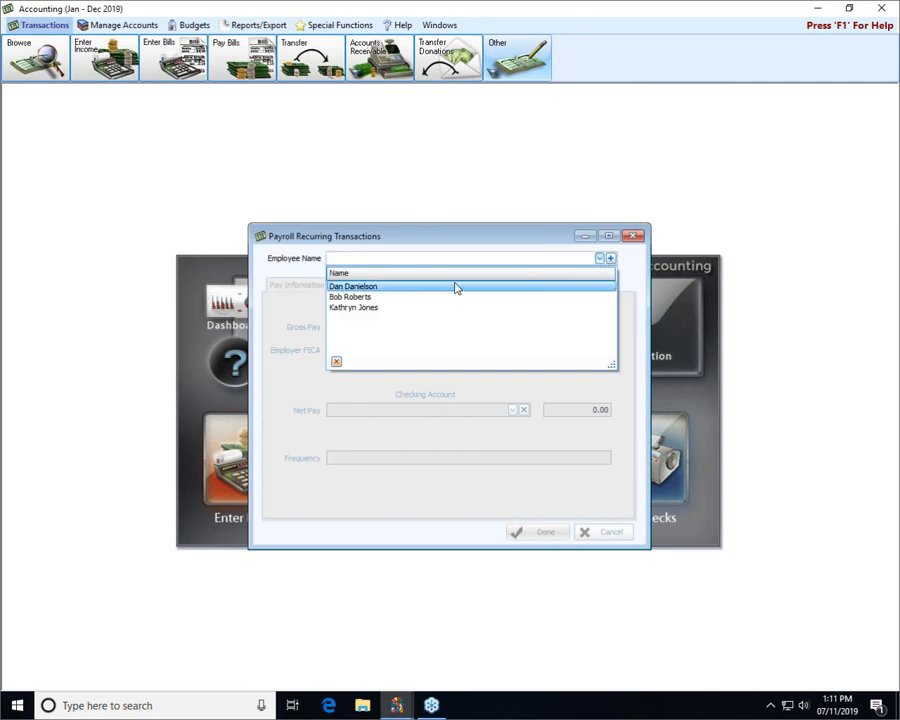
{"action": "left_click", "coordinate": [374, 287]}
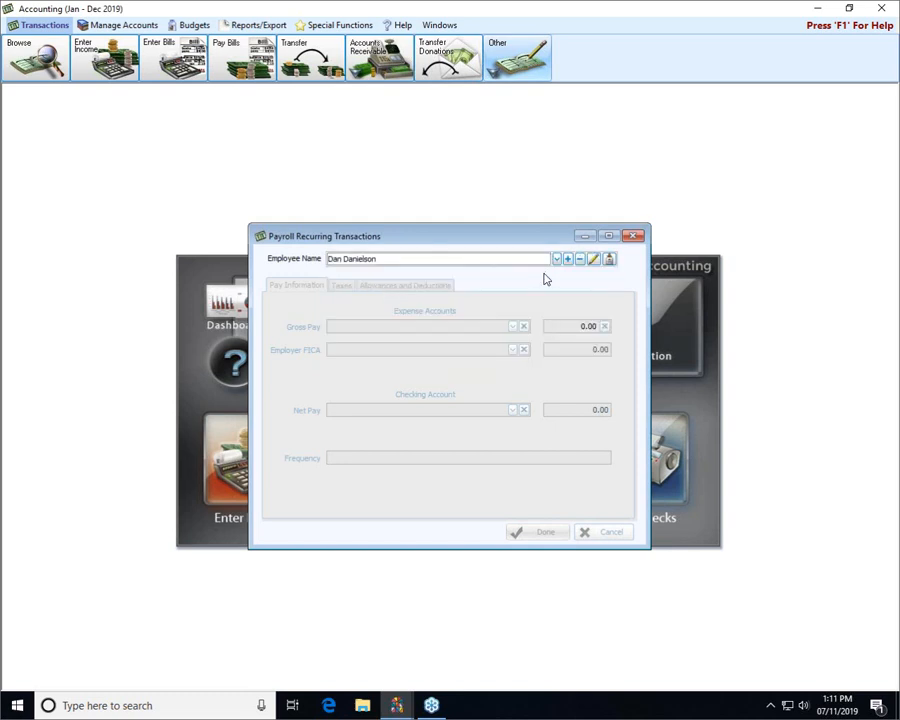
{"action": "left_click", "coordinate": [610, 260]}
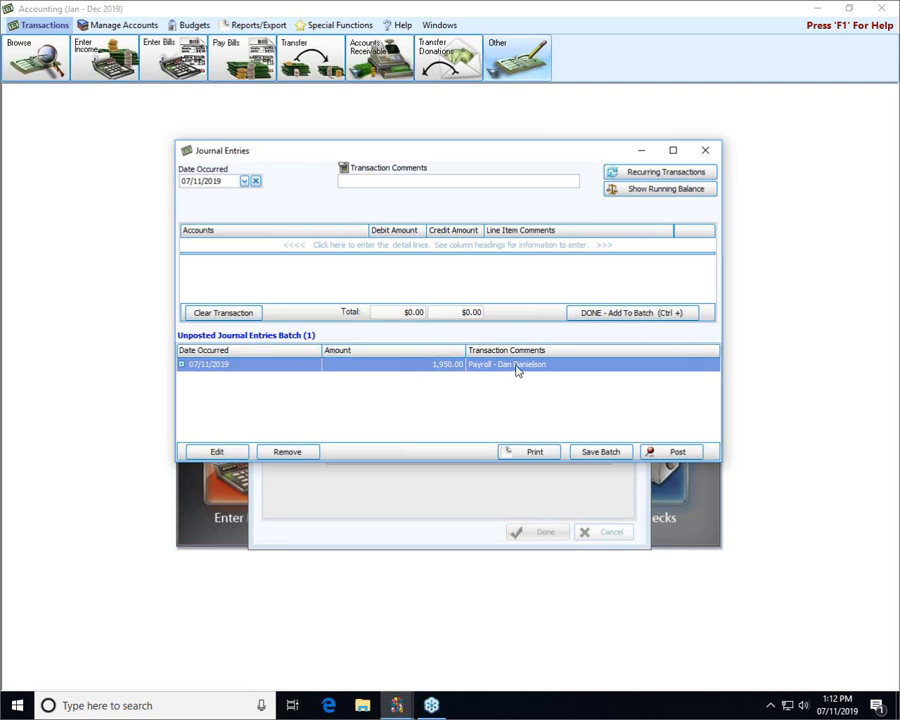
Reload the batched payroll entry, add it back to the batch, and save the unposted batch
{"action": "double_click", "coordinate": [428, 368]}
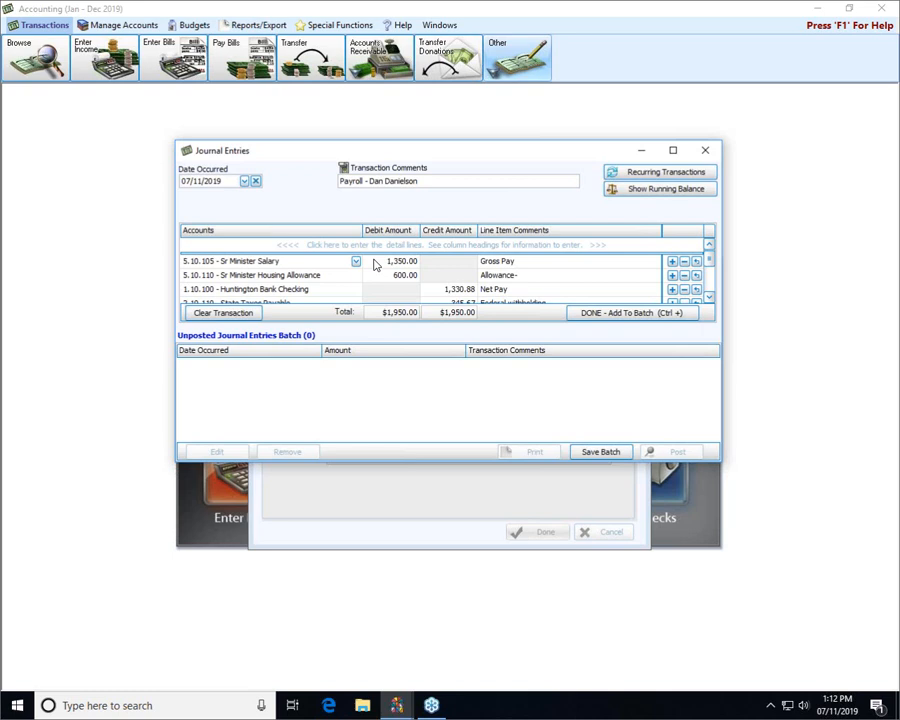
{"action": "left_click", "coordinate": [616, 313]}
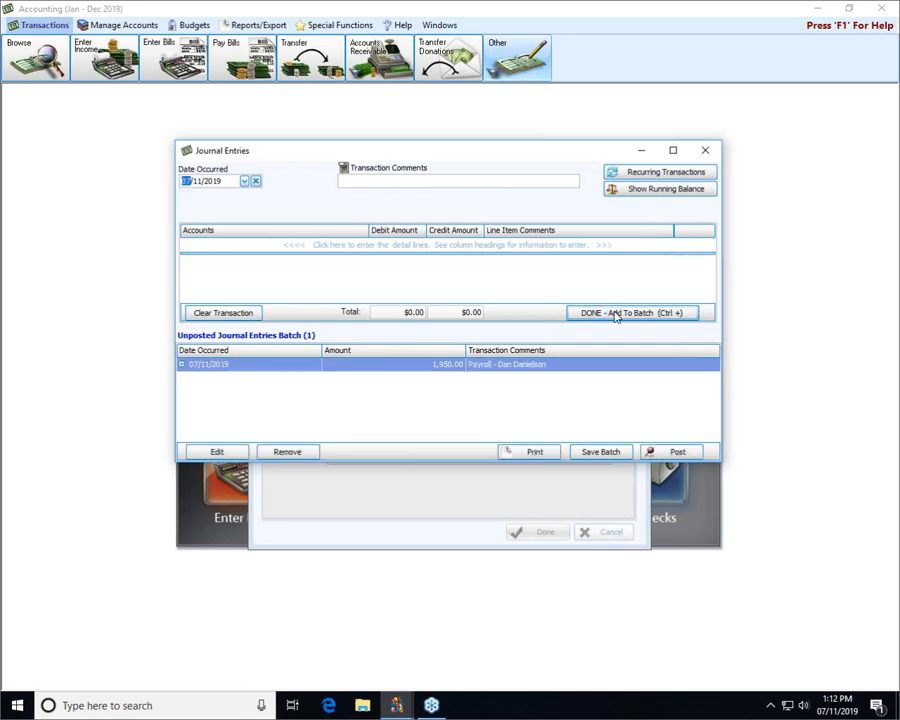
{"action": "left_click", "coordinate": [606, 451]}
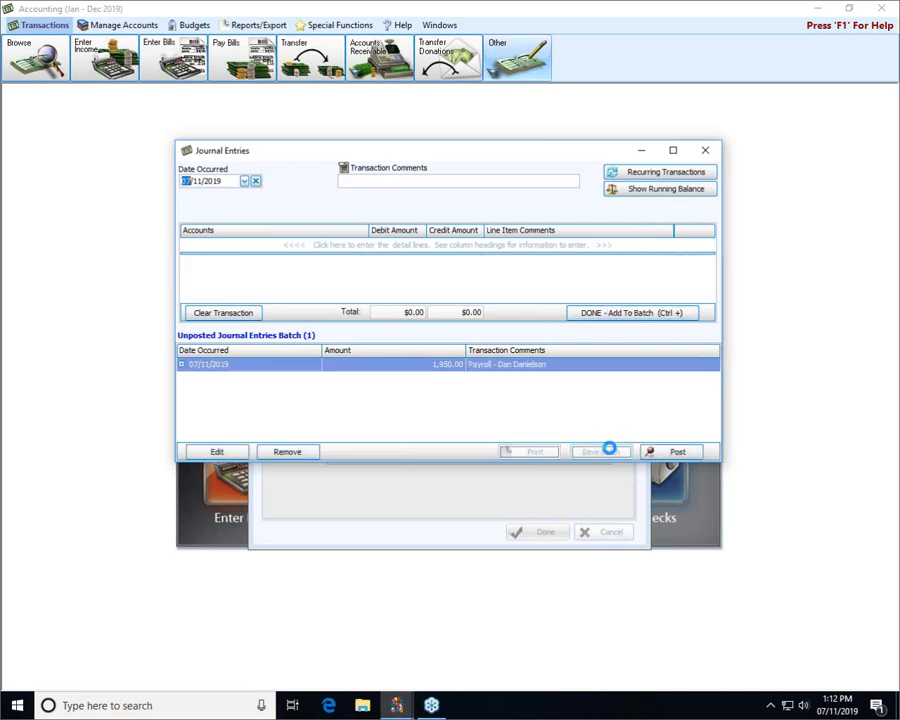
{"action": "left_click", "coordinate": [575, 392]}
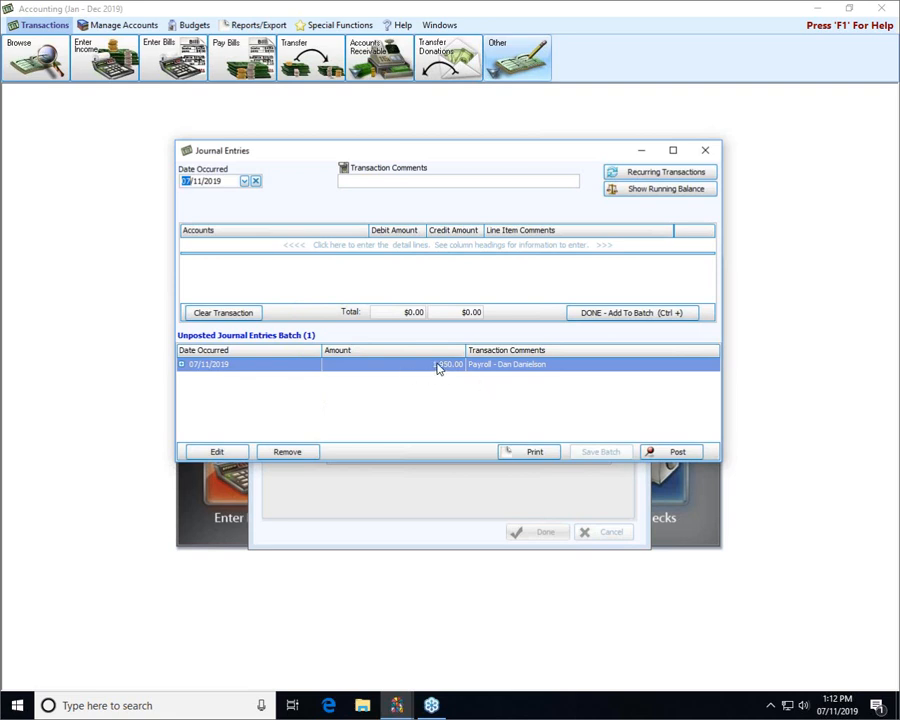
Review the entry's detail lines, then post the 1,950.00 Sr Minister payroll entry as transaction 83
{"action": "left_click", "coordinate": [182, 365]}
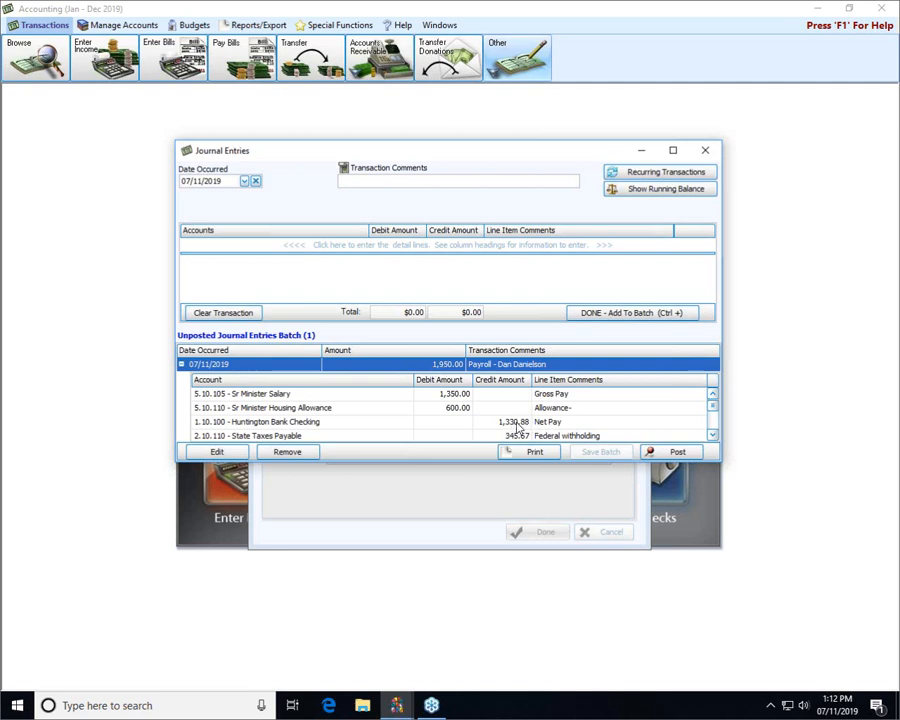
{"action": "left_click", "coordinate": [678, 452]}
{"action": "left_click", "coordinate": [181, 364]}
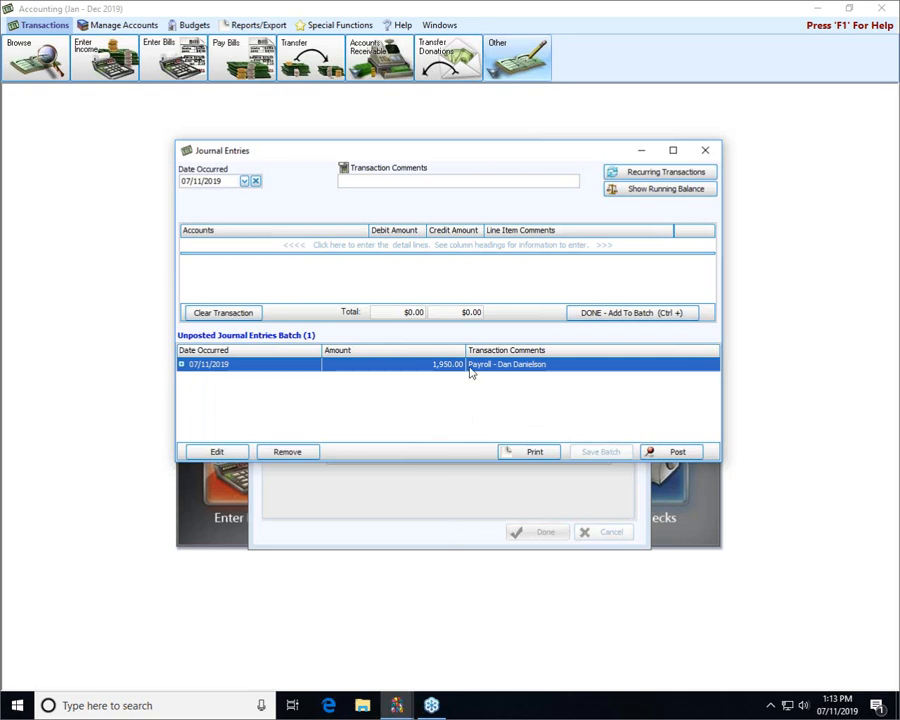
{"action": "left_click", "coordinate": [670, 453]}
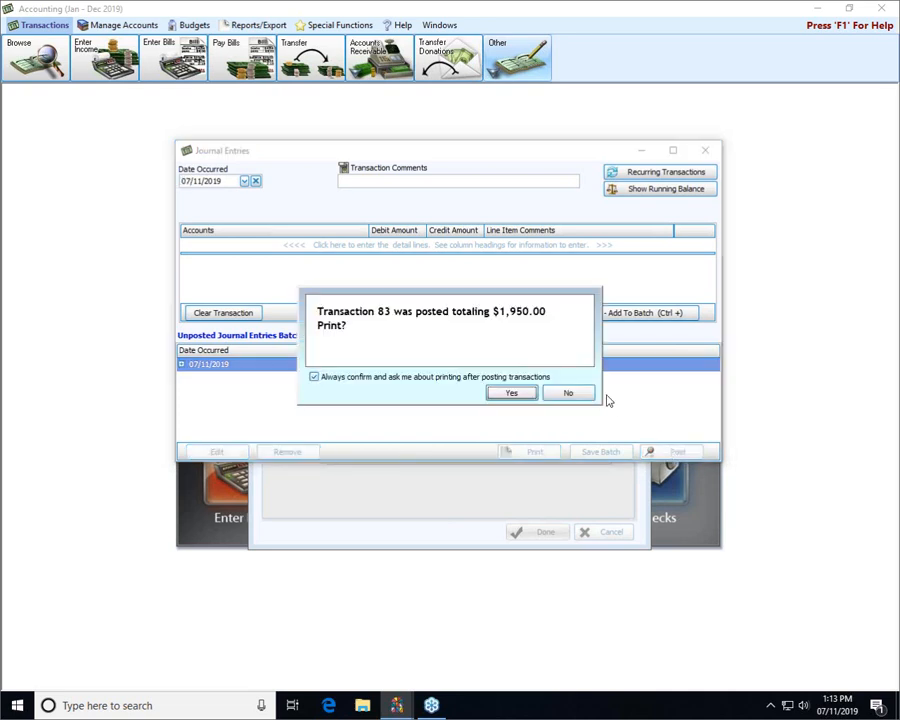
Decline printing transaction 83 and close the Journal Entries window
{"action": "left_click", "coordinate": [567, 393]}
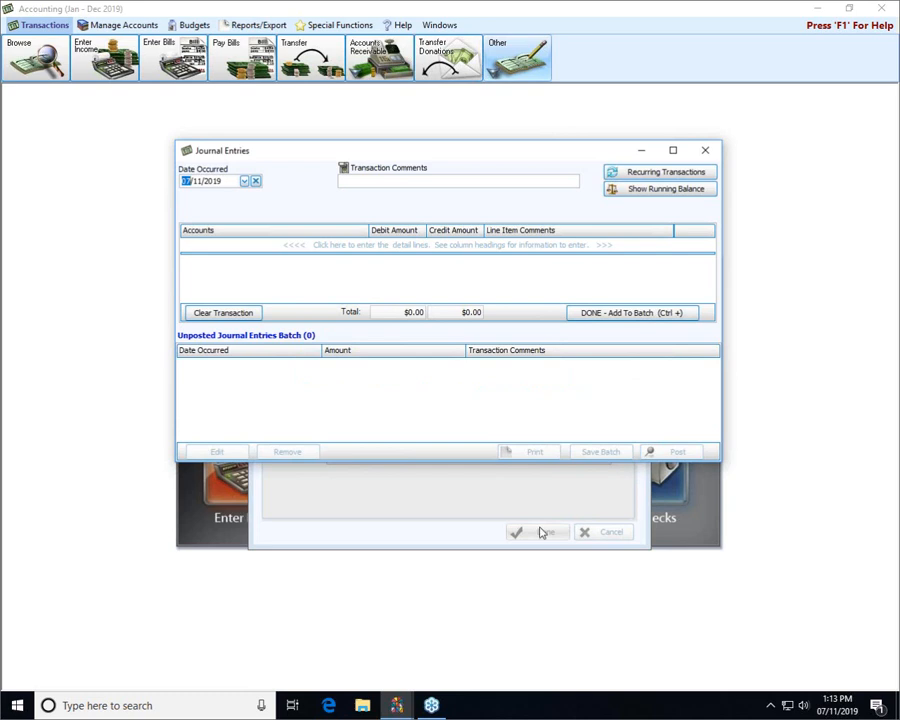
{"action": "left_click", "coordinate": [457, 520]}
{"action": "left_click", "coordinate": [705, 151]}
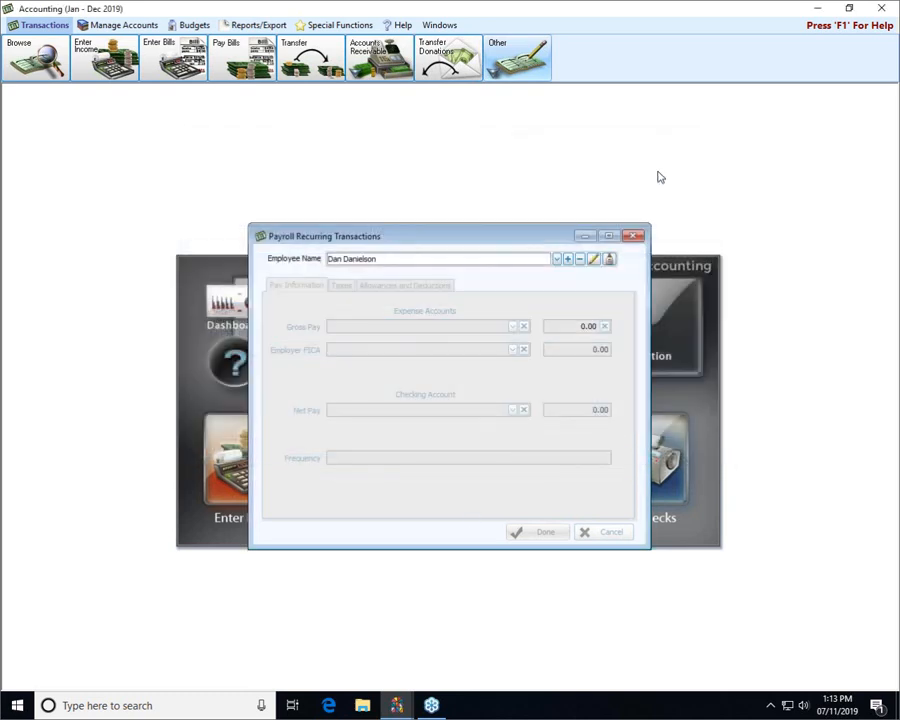
Generate a 785.79 payroll journal entry from the second employee's recurring template
{"action": "left_click", "coordinate": [557, 259]}
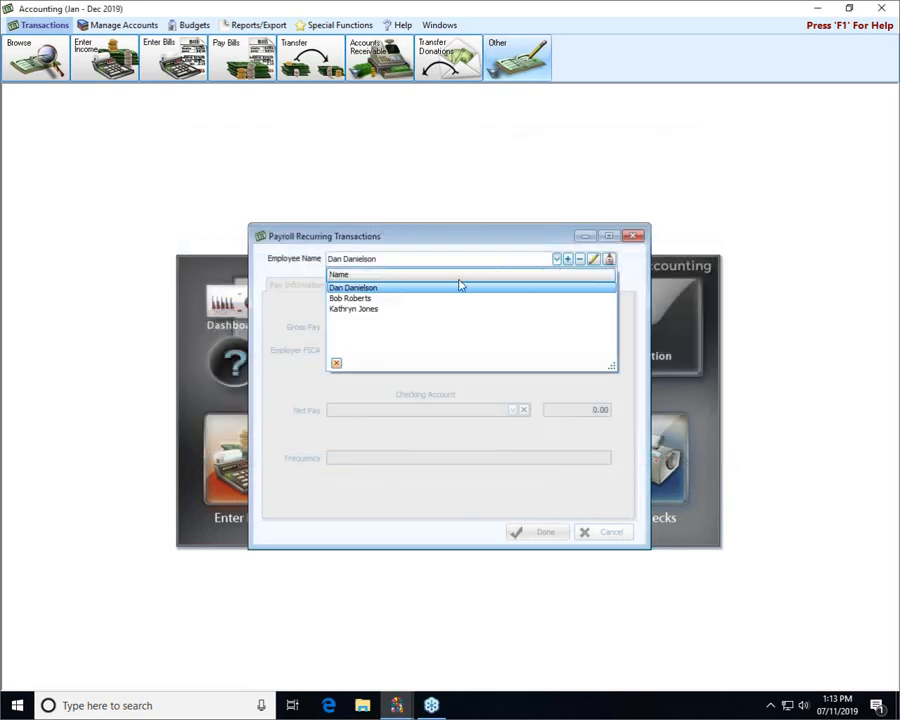
{"action": "left_click", "coordinate": [392, 299]}
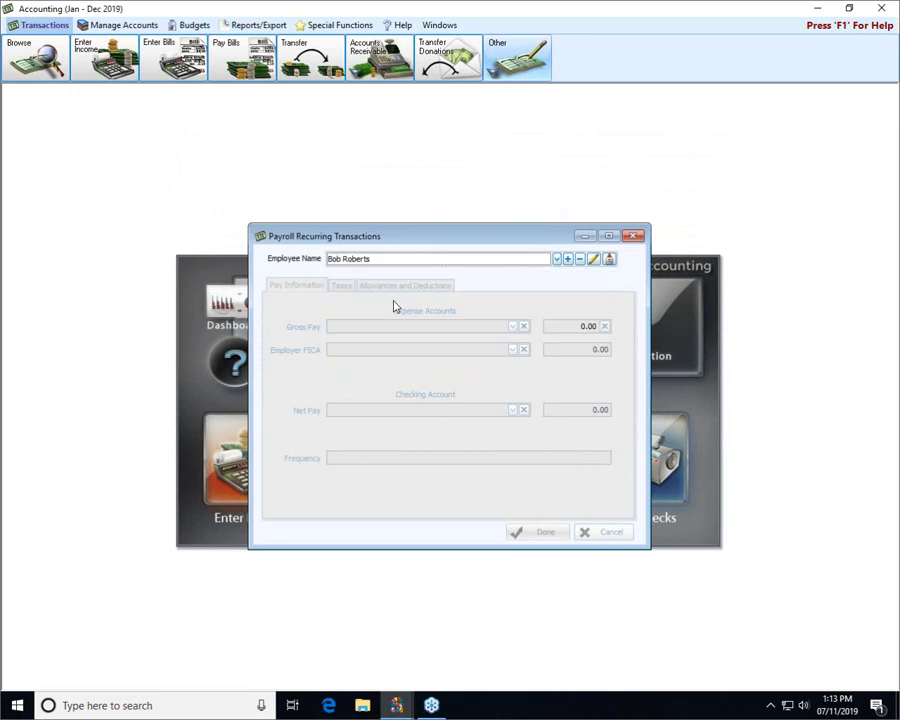
{"action": "left_click", "coordinate": [609, 259]}
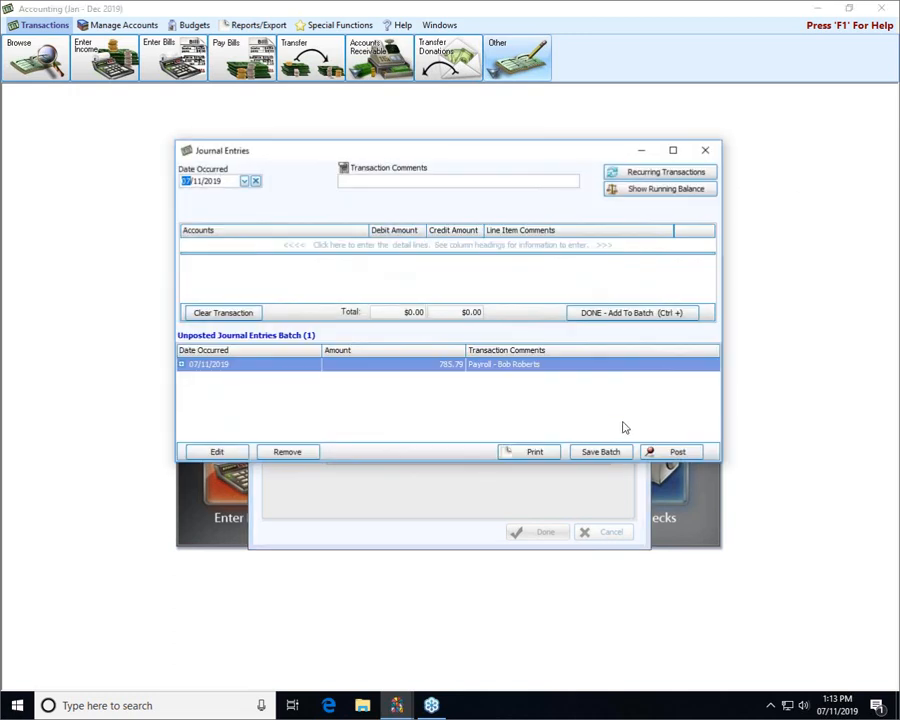
Review all ten Custodian lines, including 528.44 net pay, then post as transaction 84 without printing
{"action": "left_click", "coordinate": [181, 365]}
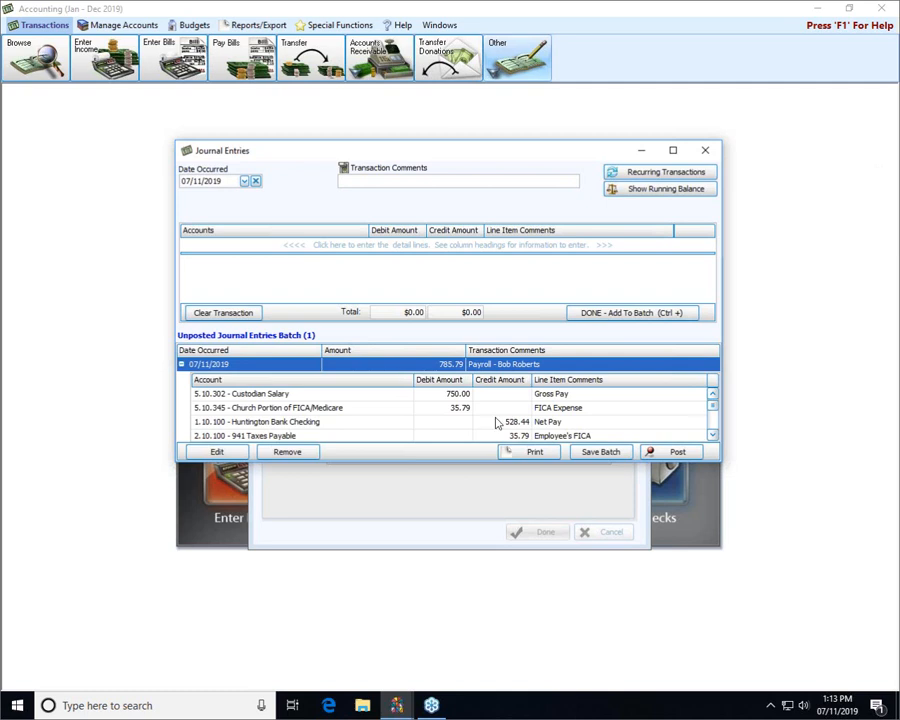
{"action": "left_click_drag", "start_coordinate": [466, 463], "coordinate": [465, 544]}
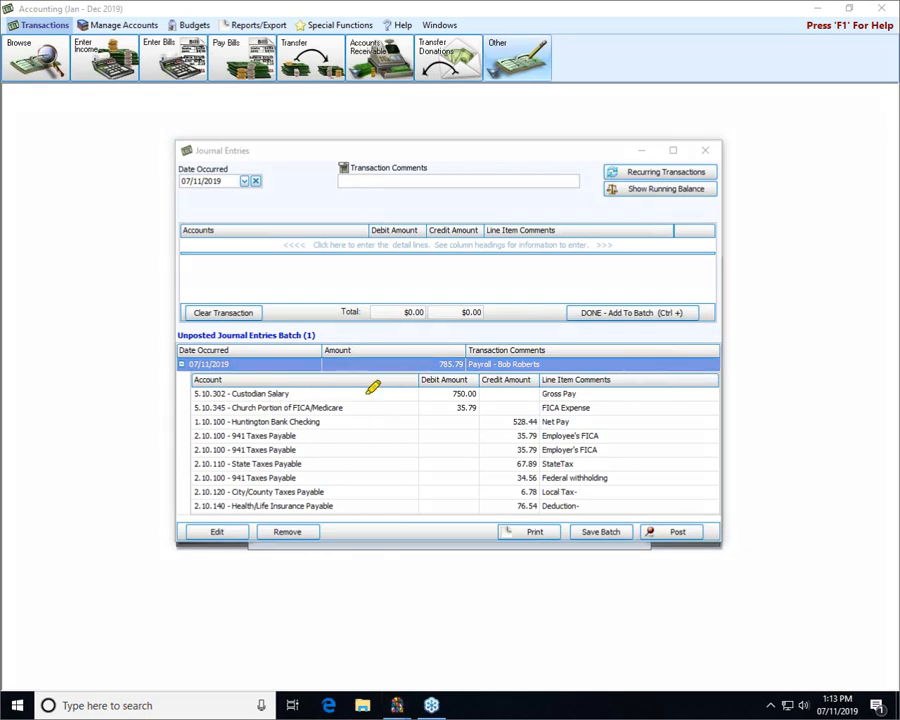
{"action": "left_click_drag", "start_coordinate": [188, 395], "coordinate": [195, 394]}
{"action": "left_click_drag", "start_coordinate": [465, 422], "coordinate": [502, 422]}
{"action": "mouse_move", "coordinate": [495, 424]}
{"action": "left_mouse_down"}
{"action": "mouse_move", "coordinate": [586, 425]}
{"action": "mouse_move", "coordinate": [459, 425]}
{"action": "left_mouse_up"}
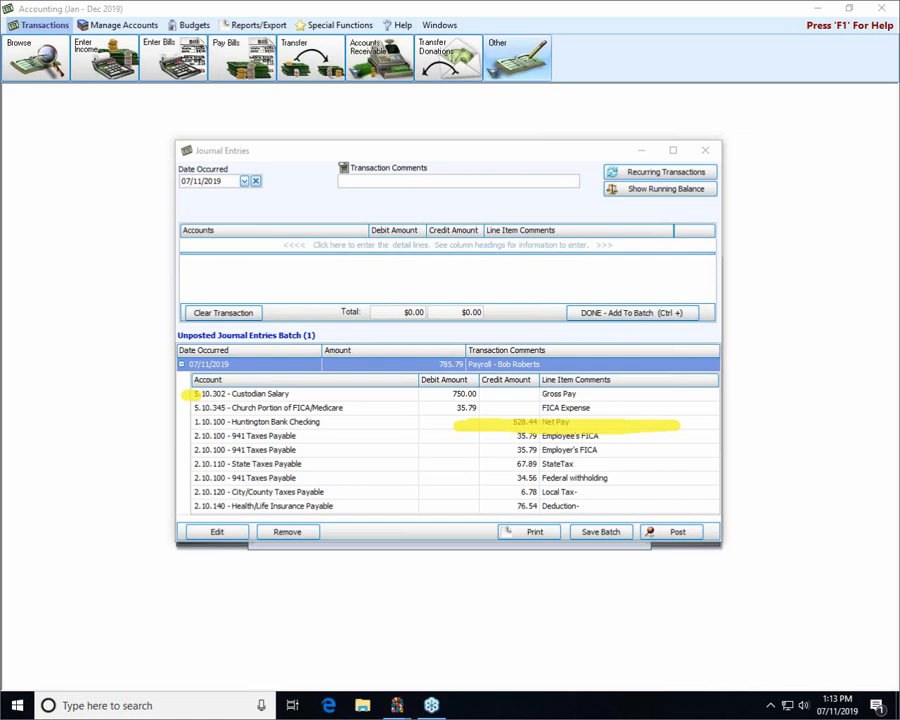
{"action": "left_click", "coordinate": [675, 531]}
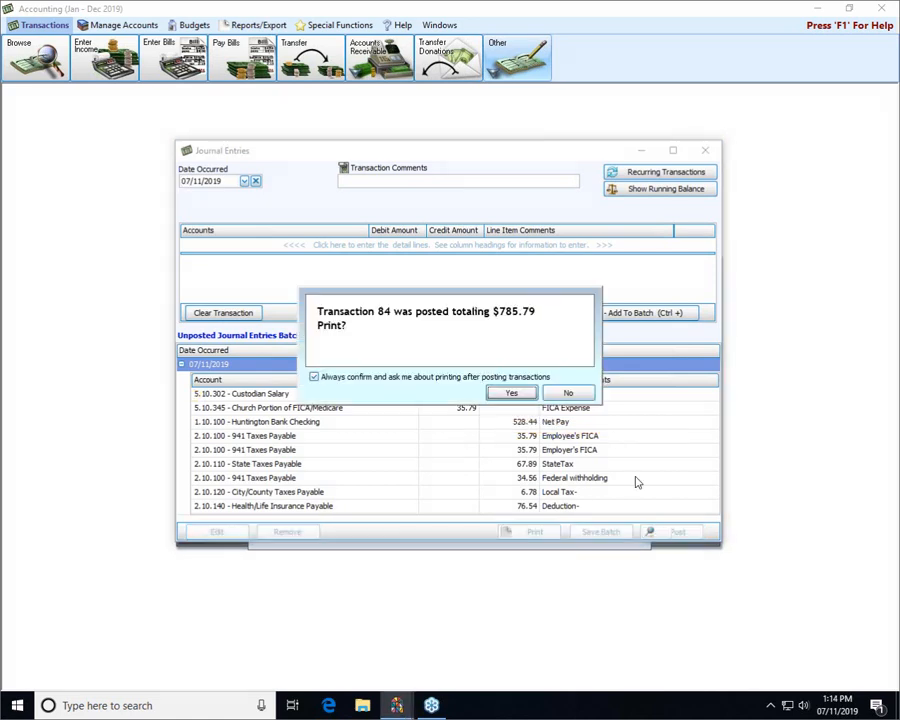
{"action": "left_click", "coordinate": [569, 393]}
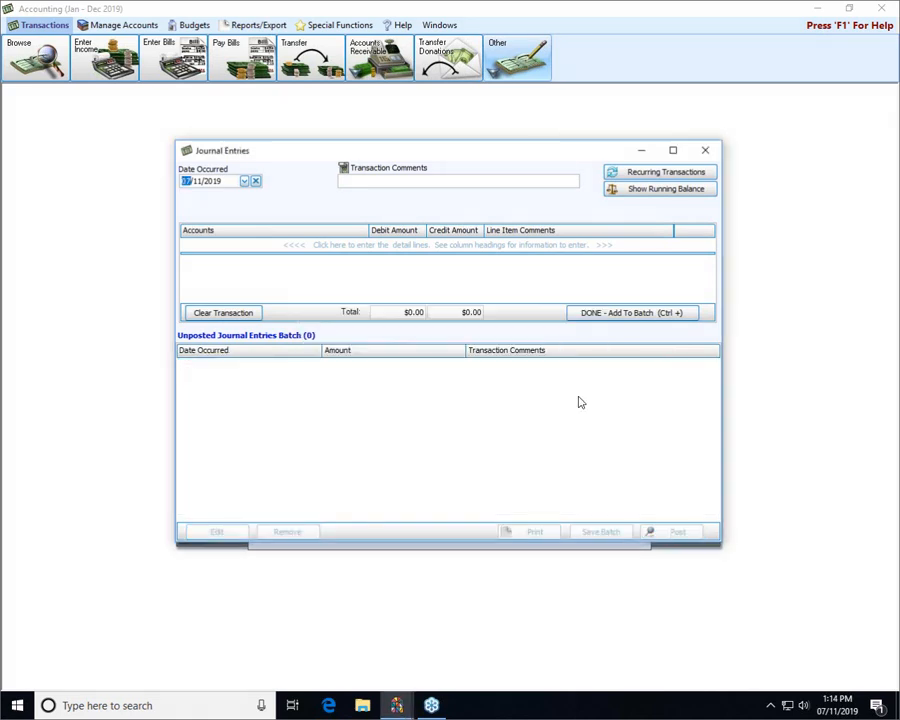
Close Journal Entries and request deletion of the selected employee's recurring payroll template
{"action": "left_click", "coordinate": [705, 150]}
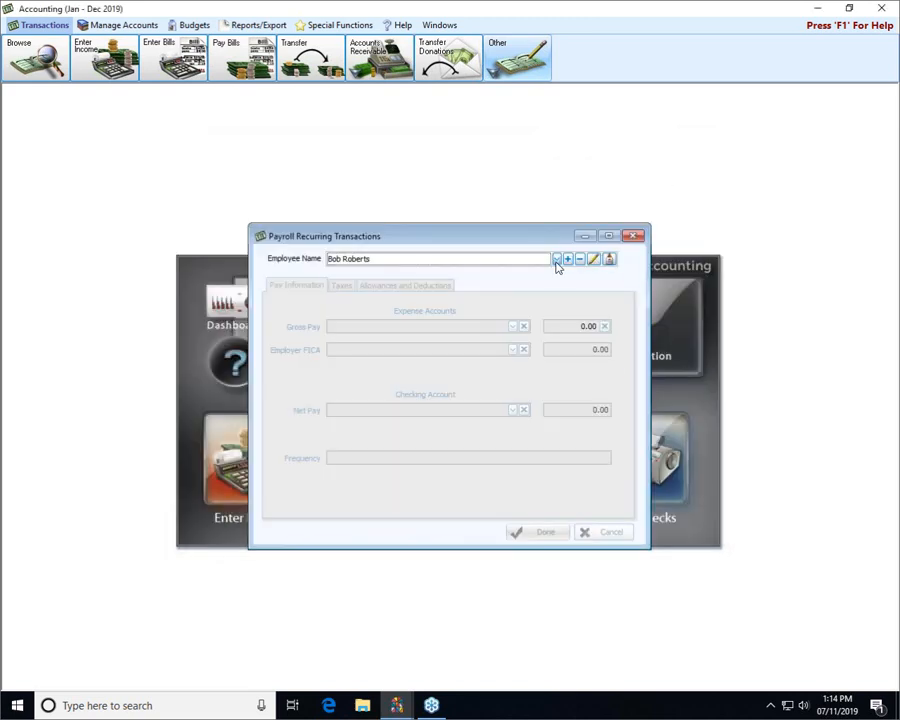
{"action": "left_click", "coordinate": [556, 259]}
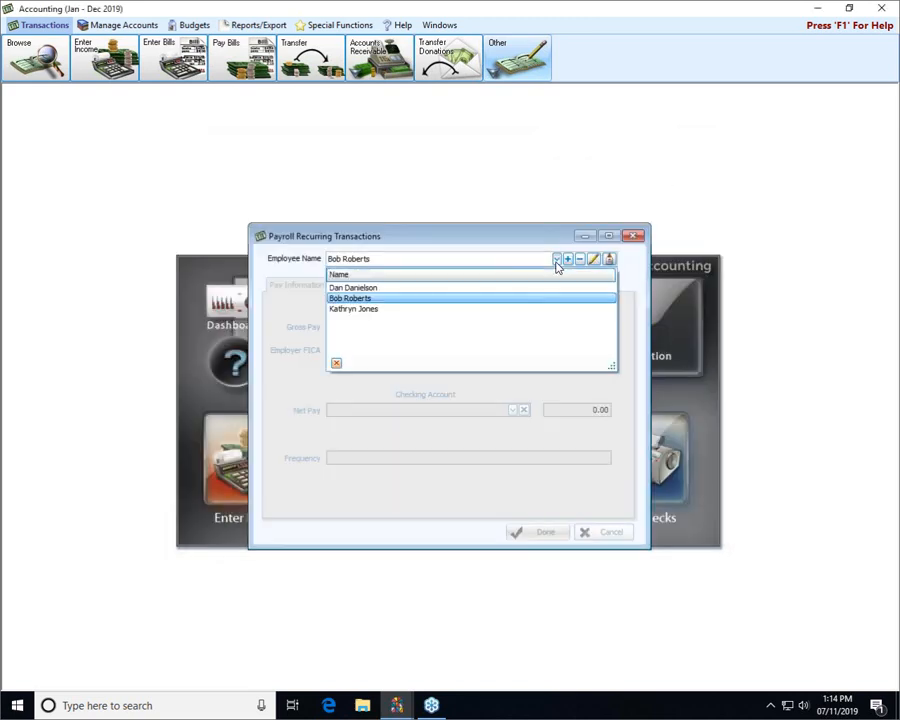
{"action": "left_click", "coordinate": [557, 262]}
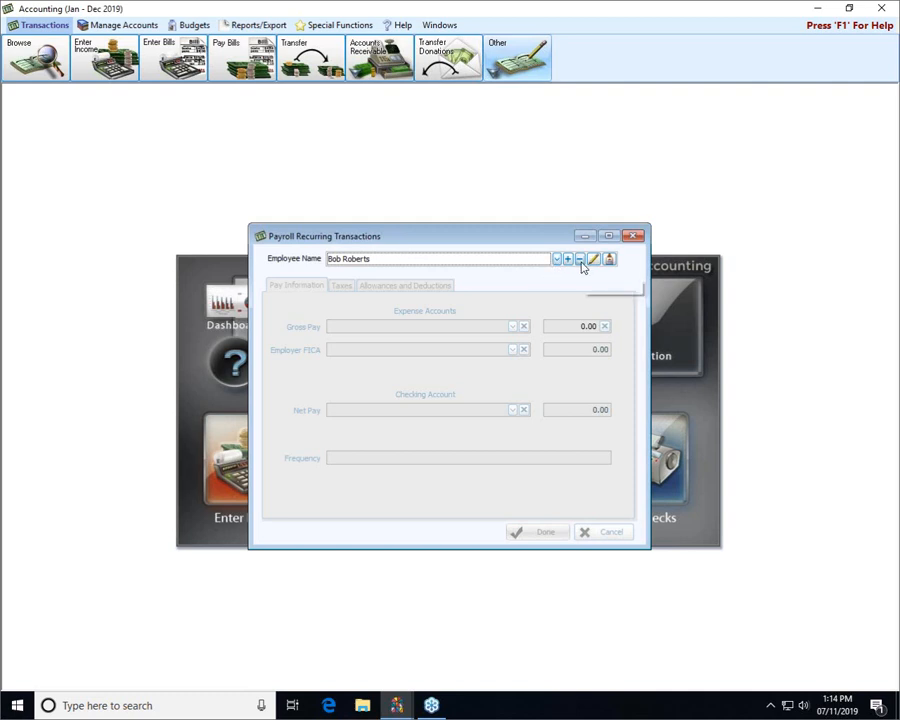
{"action": "left_click", "coordinate": [580, 260]}
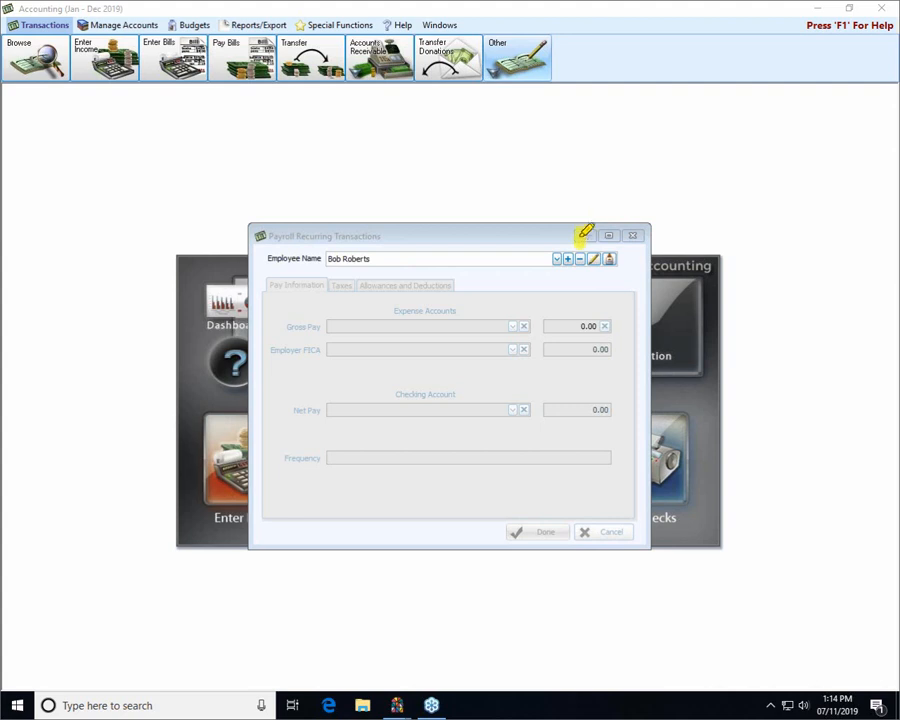
{"action": "left_click_drag", "start_coordinate": [583, 214], "coordinate": [580, 170]}
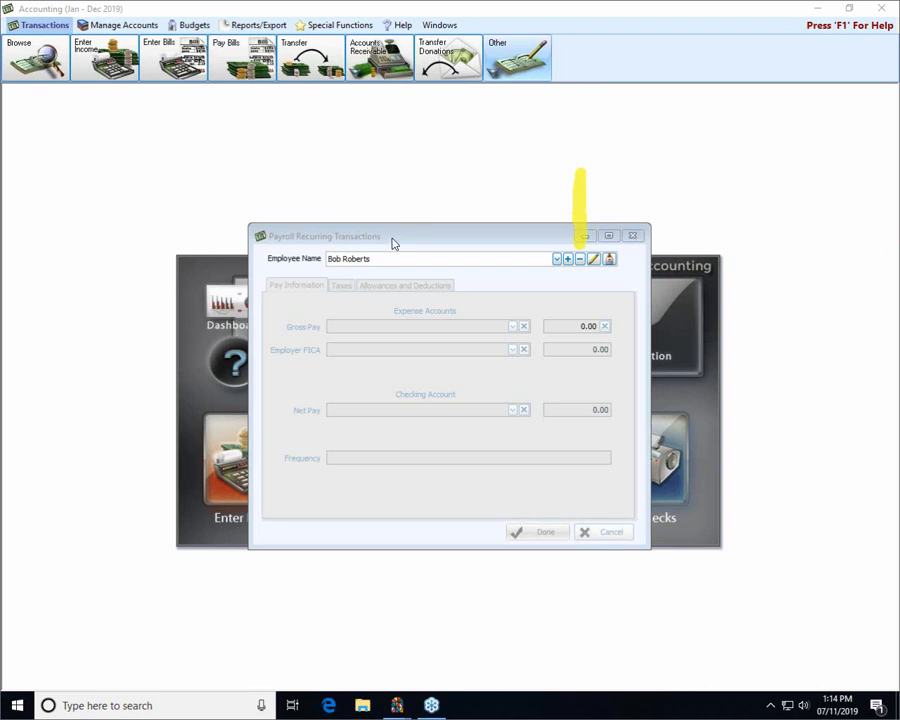
Open the Sr Minister's bi-weekly recurring payroll template, totaling 1,950.00, for editing
{"action": "left_click", "coordinate": [558, 260]}
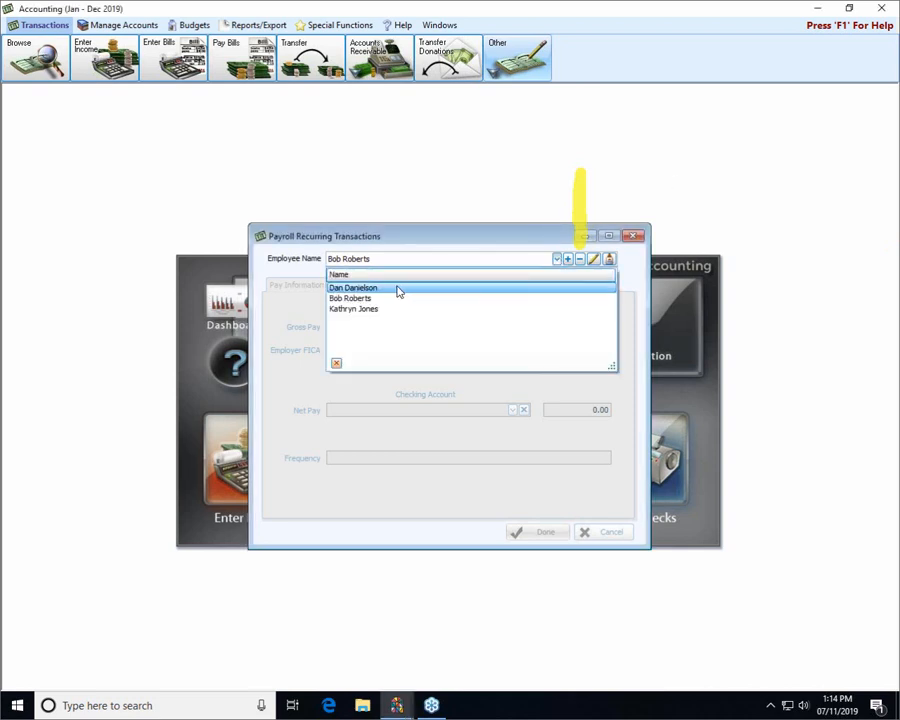
{"action": "left_click", "coordinate": [396, 288]}
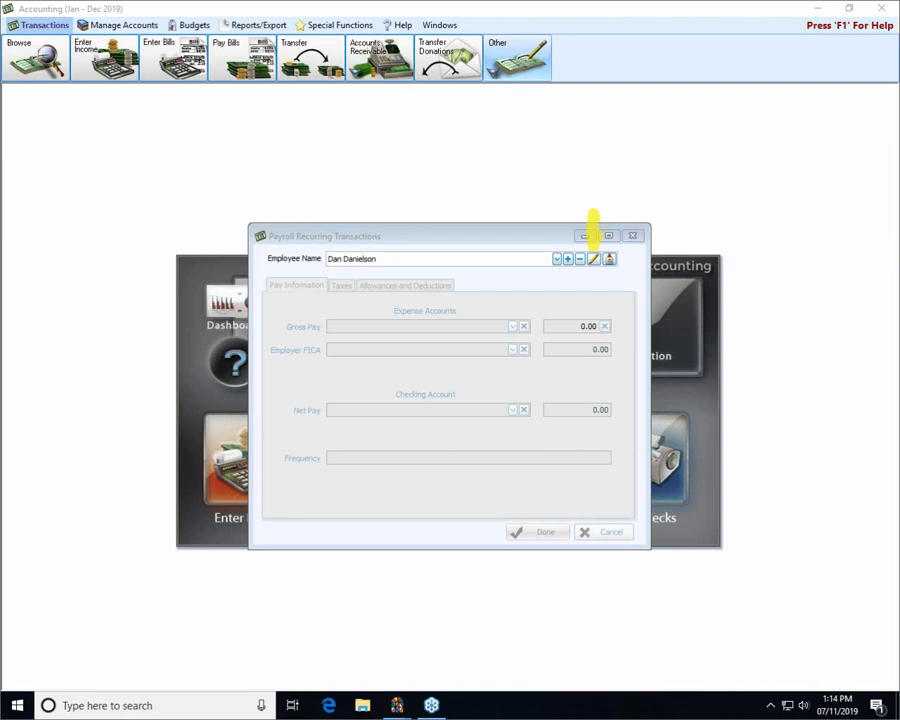
{"action": "left_click", "coordinate": [594, 261]}
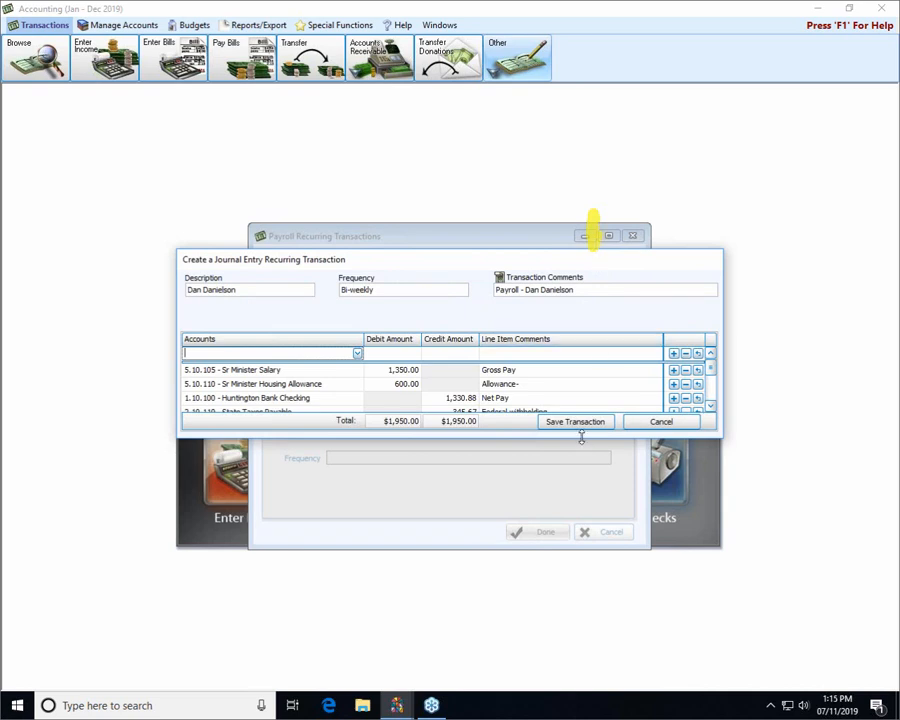
Change the Sr Minister Salary debit to 1400 and the Net Pay credit to 1380.88
{"action": "left_click_drag", "start_coordinate": [581, 437], "coordinate": [581, 530]}
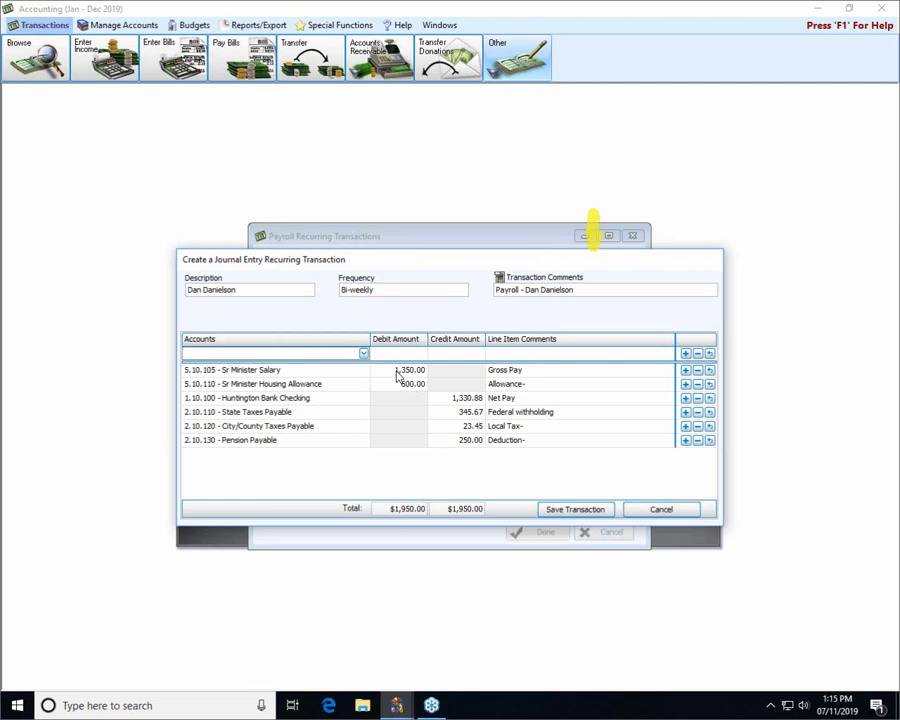
{"action": "left_click", "coordinate": [398, 370]}
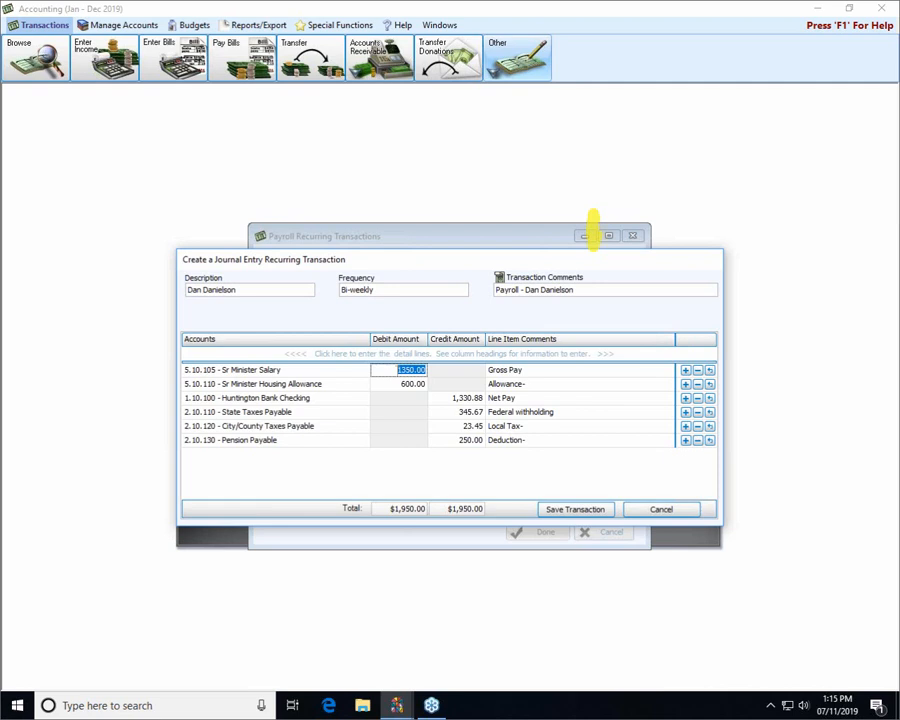
{"action": "type", "text": "1400"}
{"action": "left_click", "coordinate": [458, 397]}
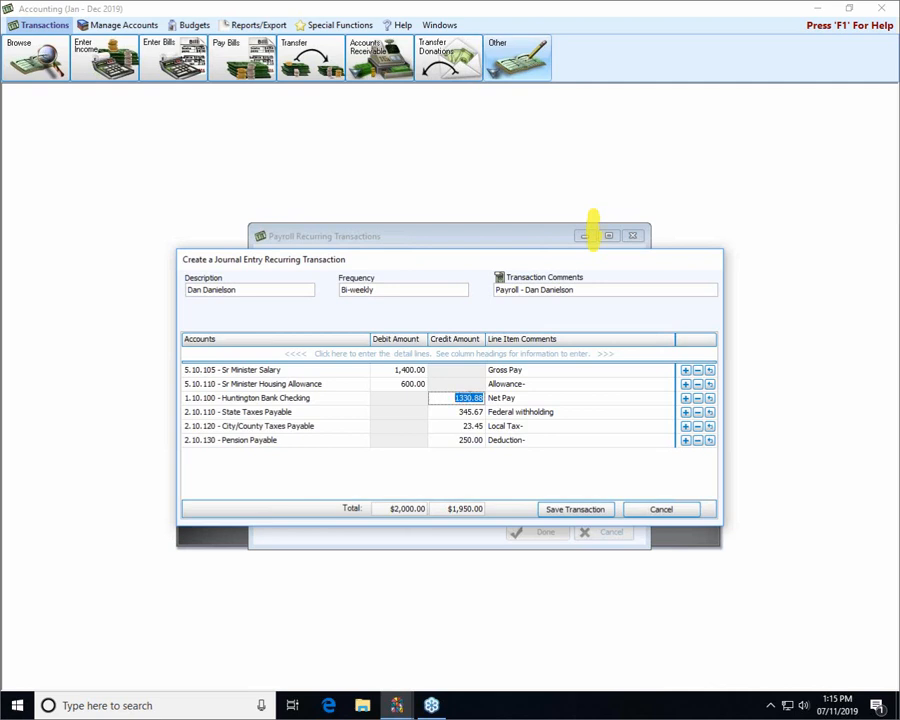
{"action": "type", "text": "1380.88"}
{"action": "key", "text": "Return"}
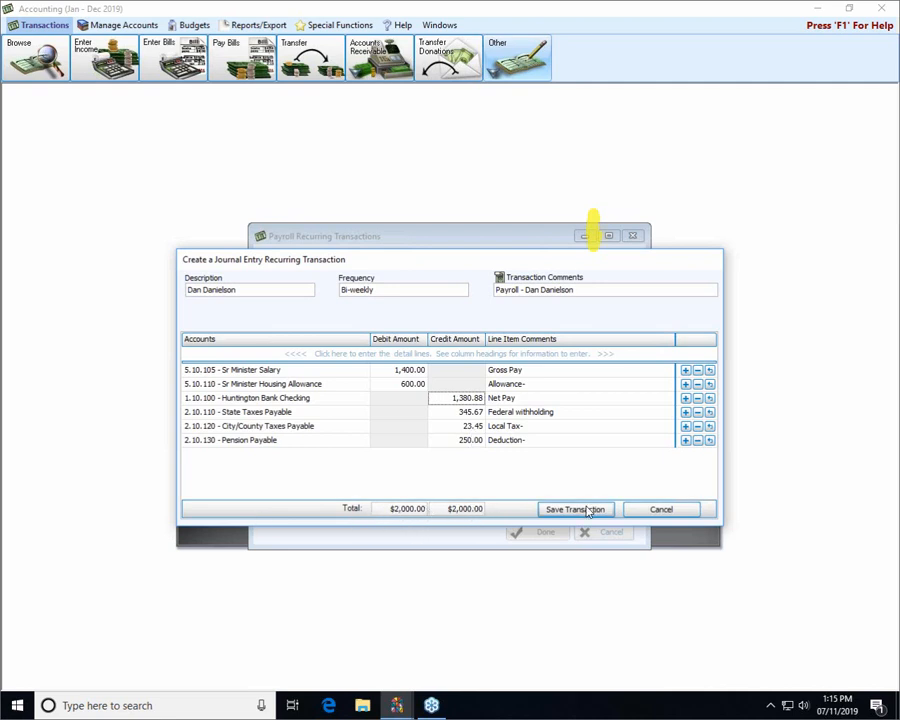
Correct the mistyped Net Pay back to 1,380.88 and save the template balanced at $2,000.00
{"action": "left_click", "coordinate": [460, 398]}
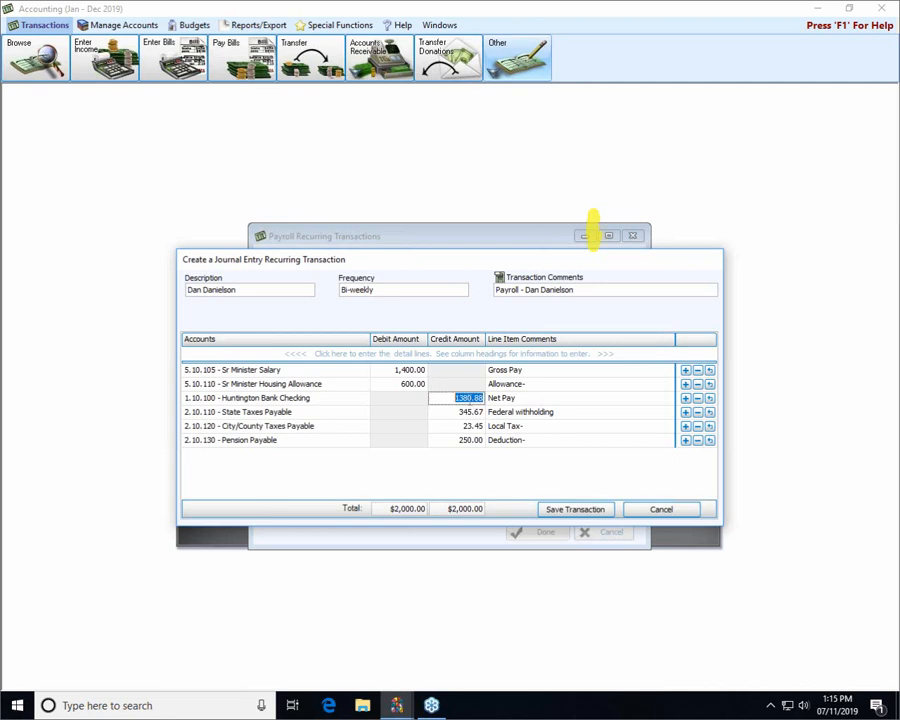
{"action": "left_click", "coordinate": [470, 398]}
{"action": "left_click", "coordinate": [568, 510]}
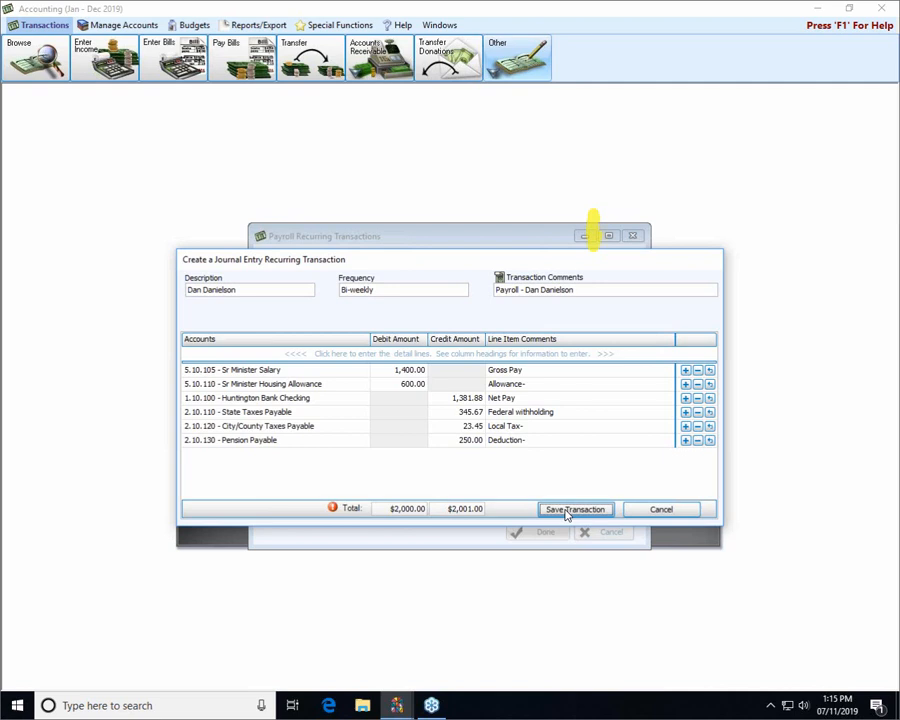
{"action": "left_click", "coordinate": [470, 398]}
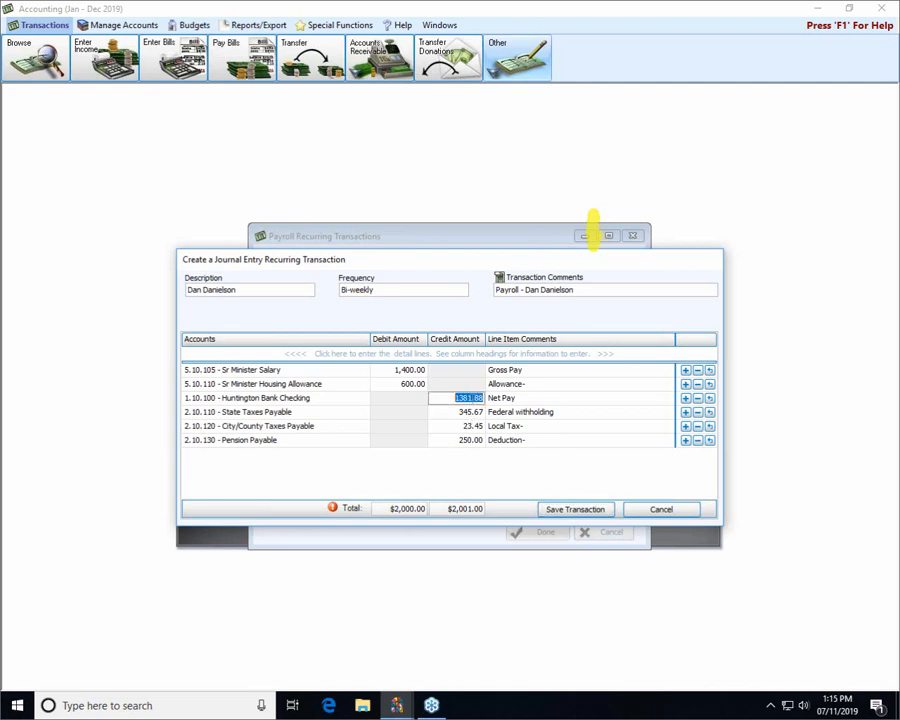
{"action": "key", "text": "BackSpace"}
{"action": "type", "text": "0"}
{"action": "left_click", "coordinate": [445, 438]}
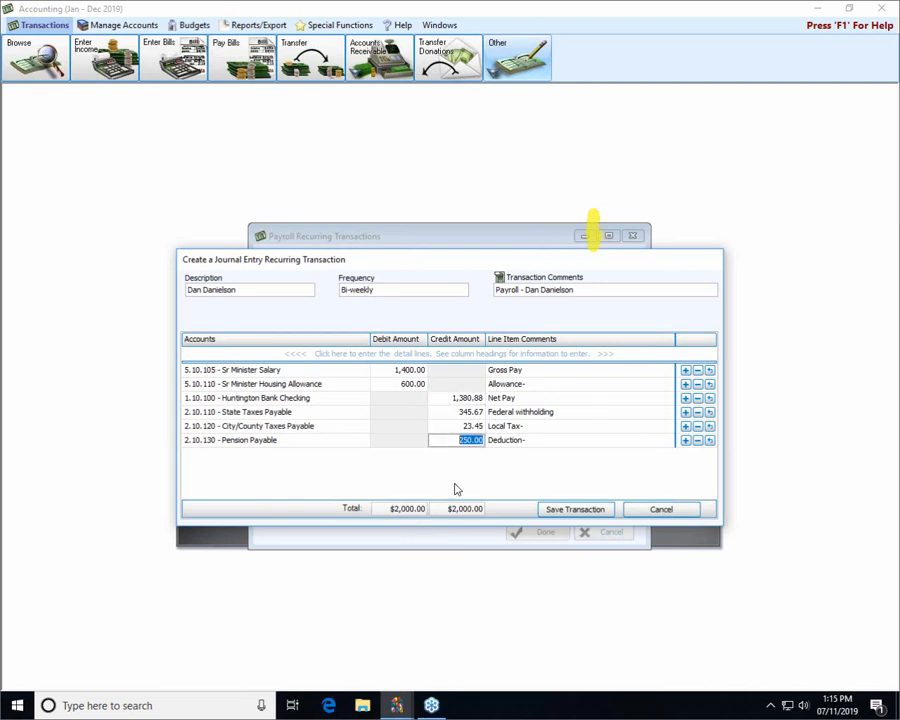
{"action": "left_click", "coordinate": [575, 509]}
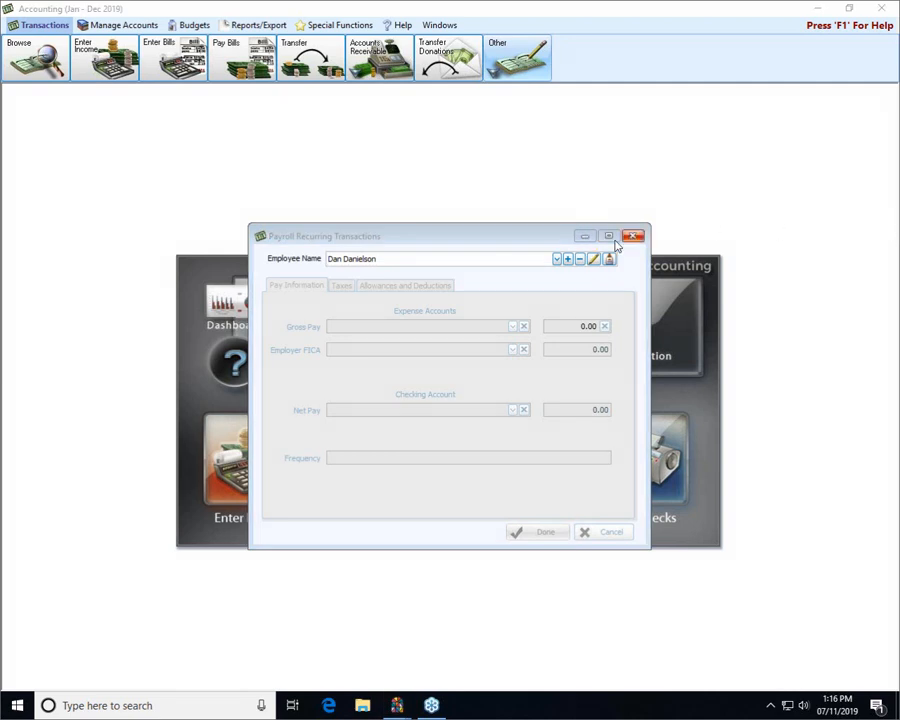
Generate the third employee's $215.30 payroll journal entry, review it, and close Journal Entries
{"action": "left_click", "coordinate": [557, 259]}
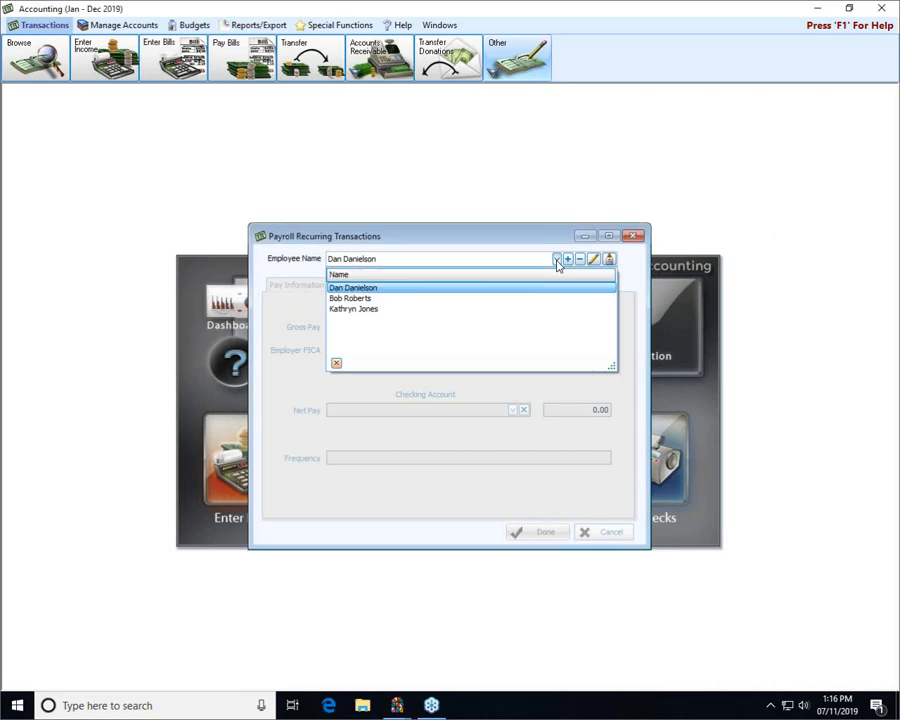
{"action": "left_click", "coordinate": [362, 309]}
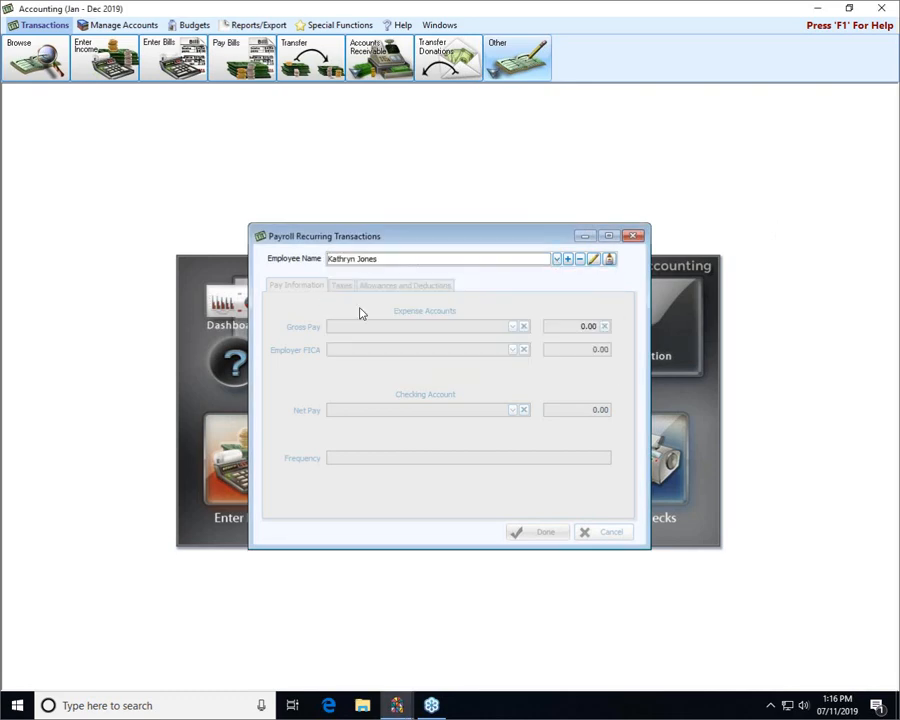
{"action": "left_click", "coordinate": [611, 261]}
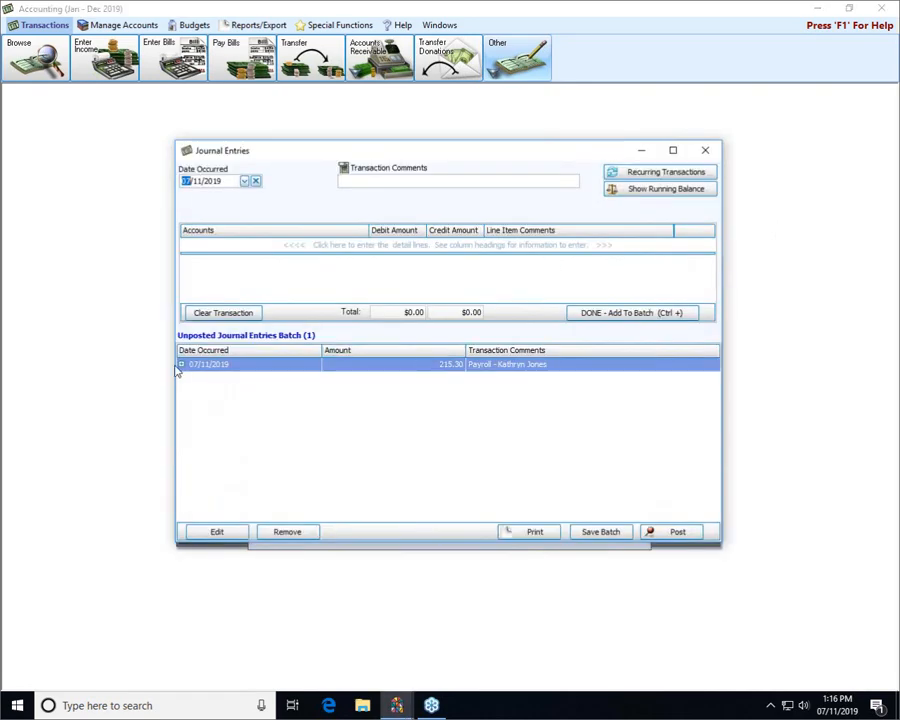
{"action": "left_click", "coordinate": [181, 366]}
{"action": "double_click", "coordinate": [226, 366]}
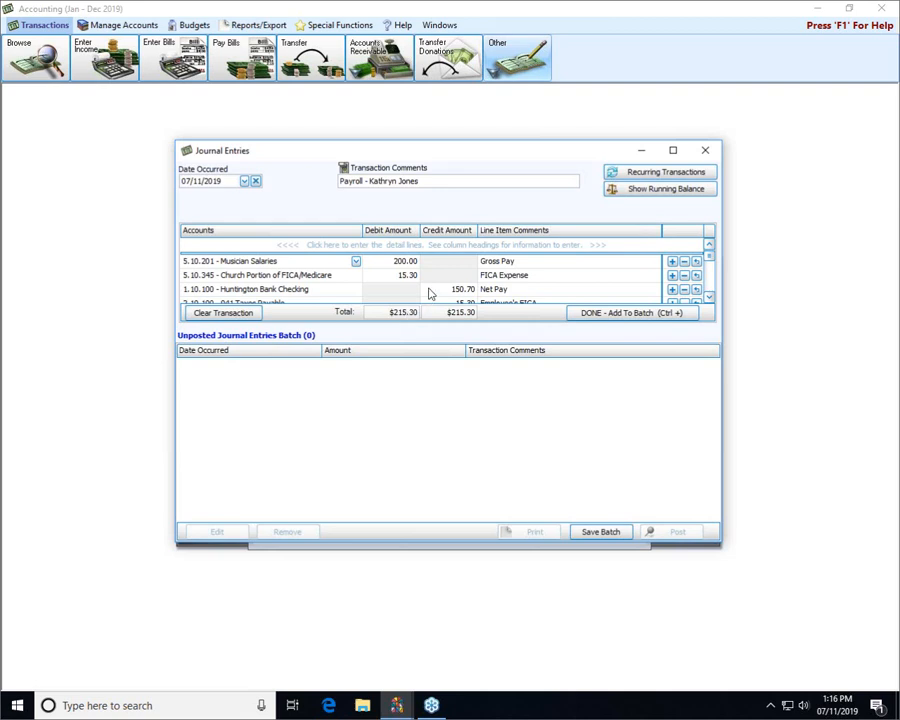
{"action": "left_click", "coordinate": [707, 152]}
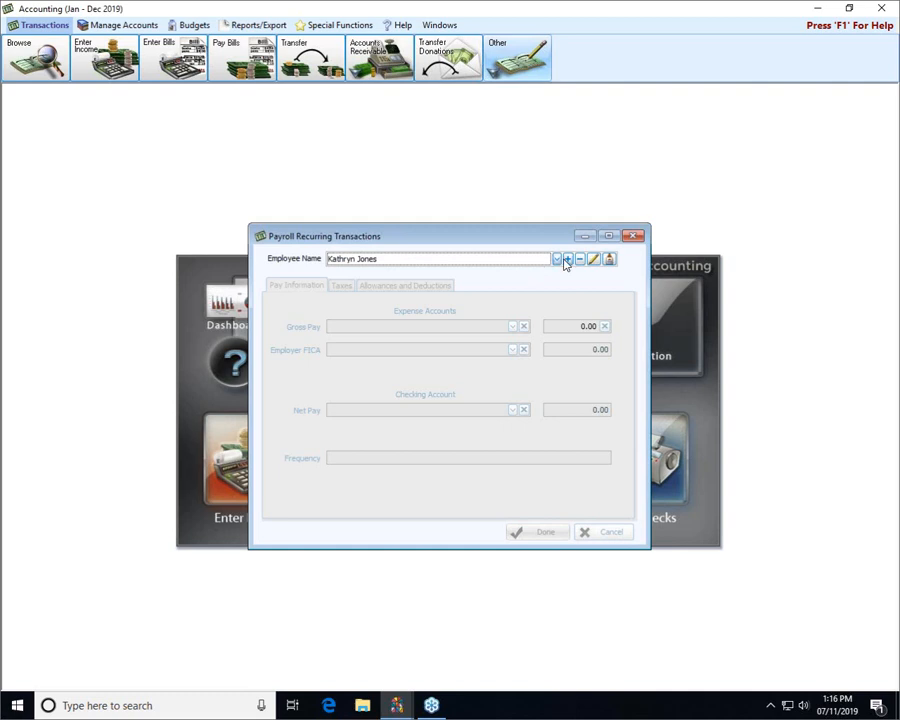
Delete the third employee's recurring payroll template, leaving Employee Name blank and amounts at 0.00
{"action": "left_click", "coordinate": [557, 260]}
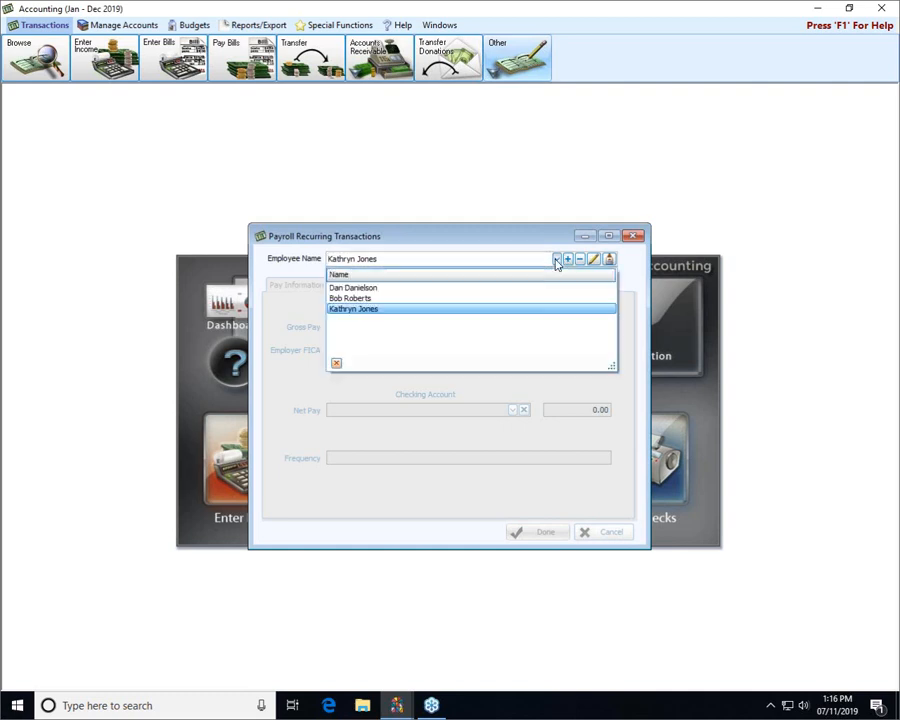
{"action": "left_click", "coordinate": [408, 310]}
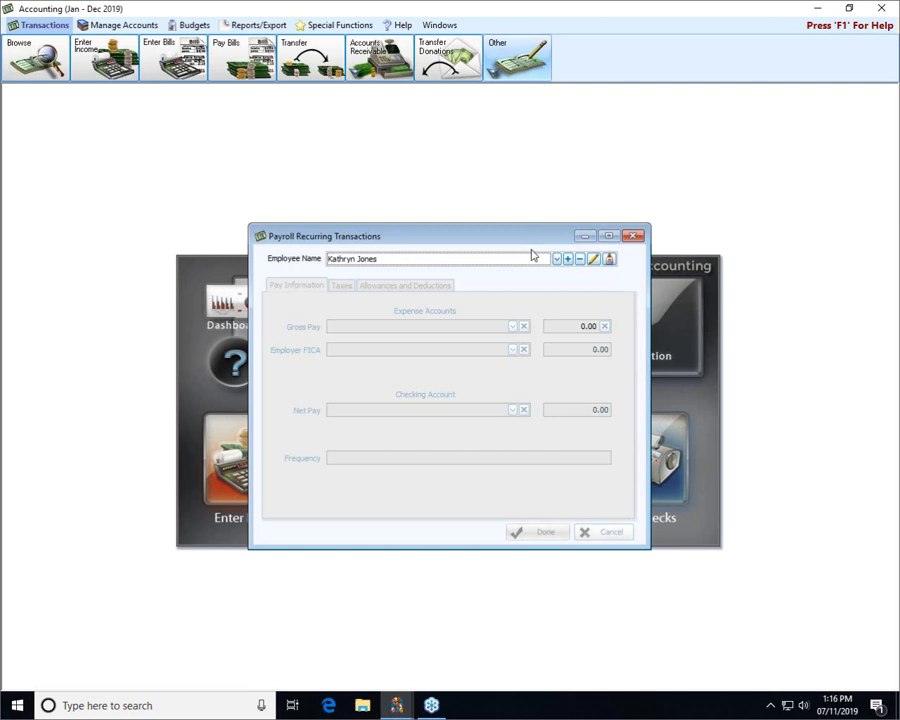
{"action": "left_click", "coordinate": [556, 259]}
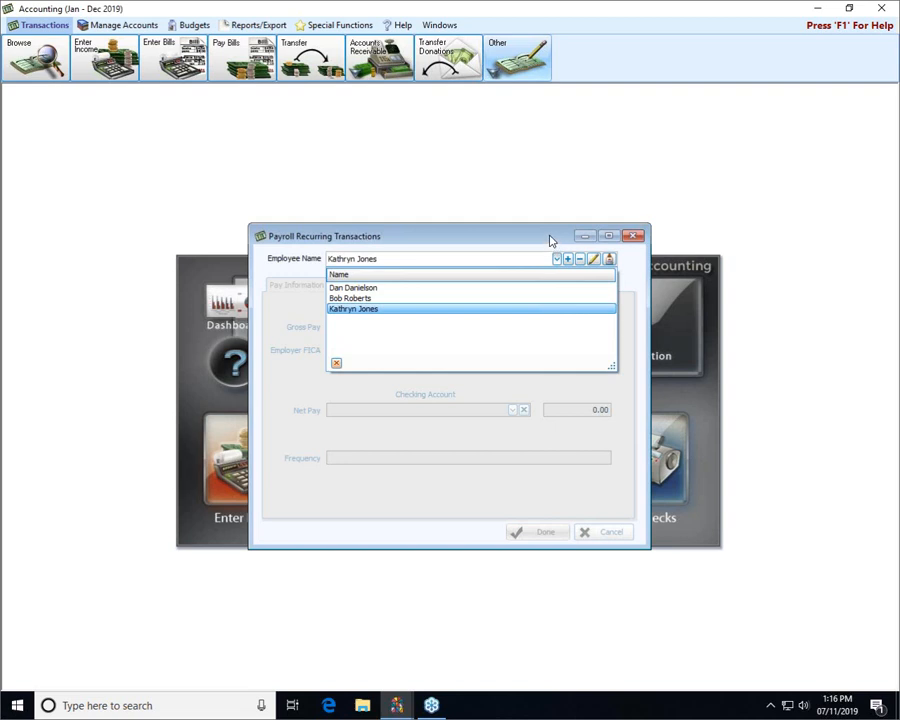
{"action": "left_click", "coordinate": [550, 241]}
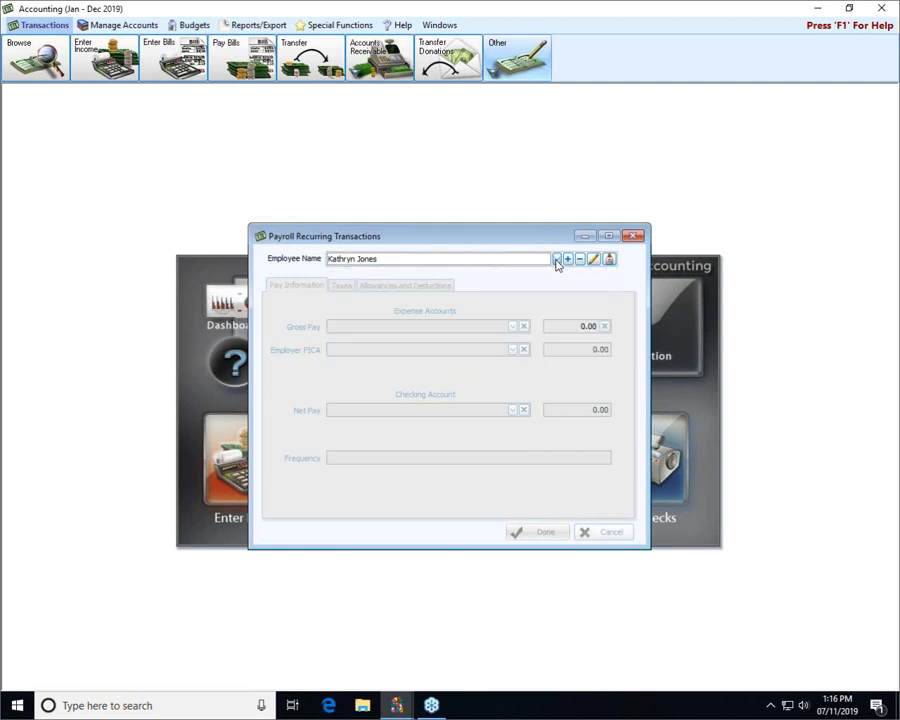
{"action": "left_click", "coordinate": [500, 260]}
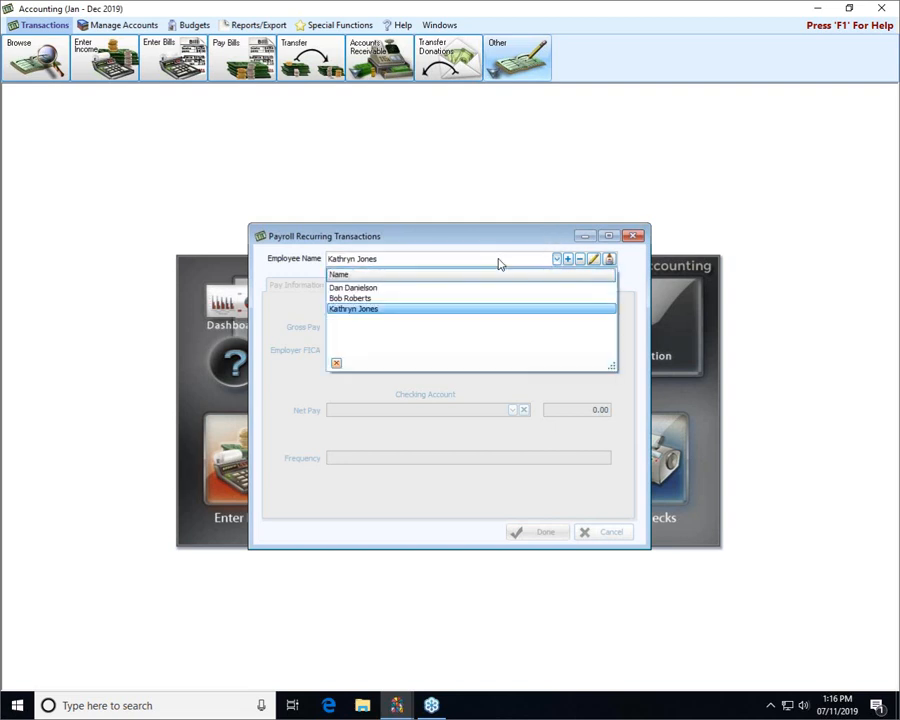
{"action": "left_click", "coordinate": [566, 245]}
{"action": "left_click", "coordinate": [579, 260]}
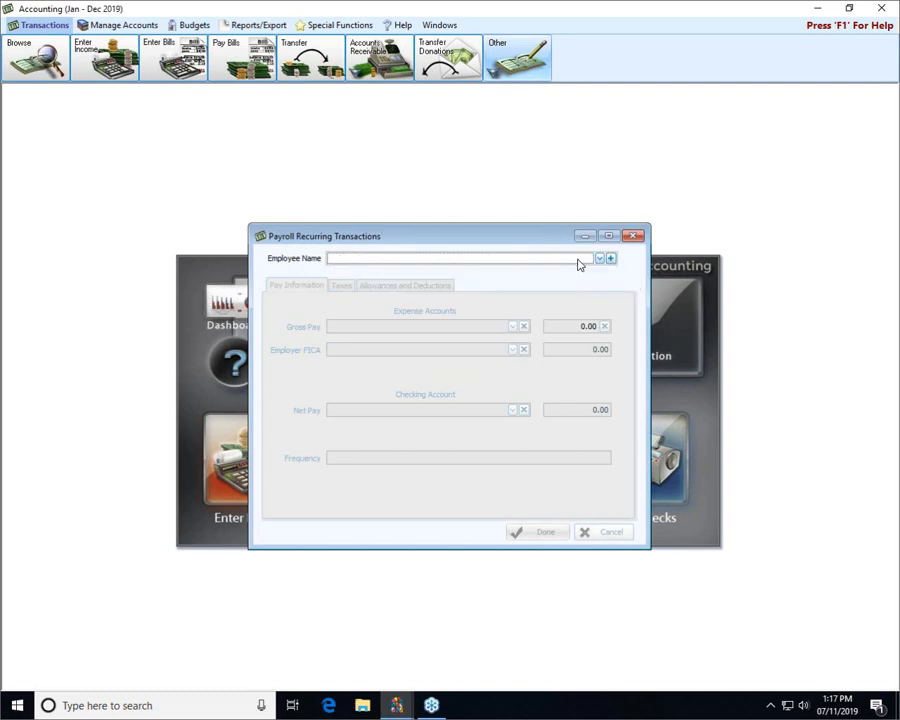
Load the first remaining employee's recurring payroll template from the Employee Name list
{"action": "left_click", "coordinate": [597, 258]}
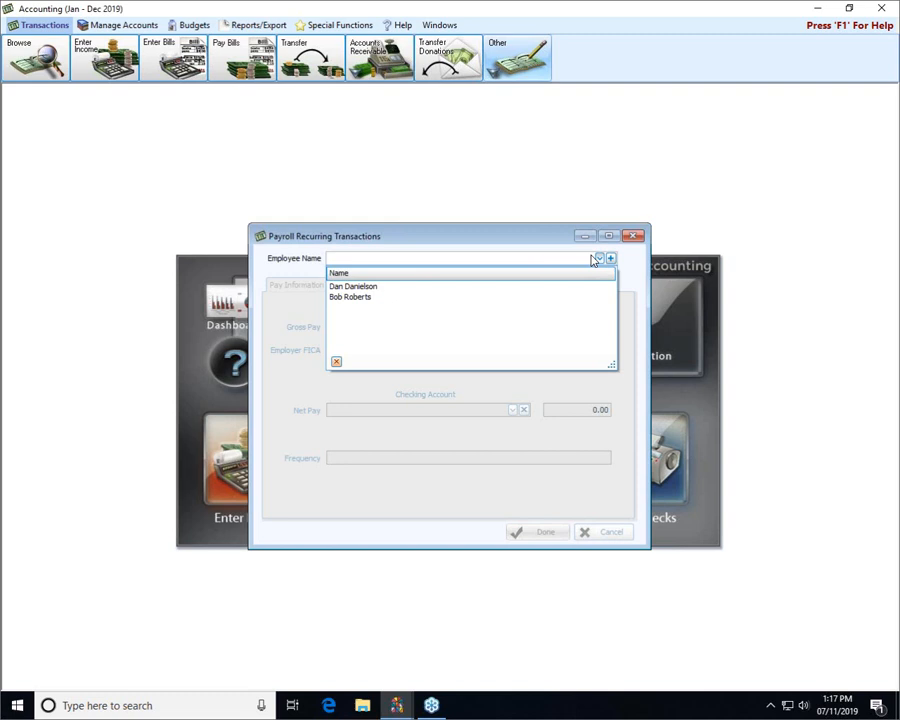
{"action": "left_click", "coordinate": [371, 288]}
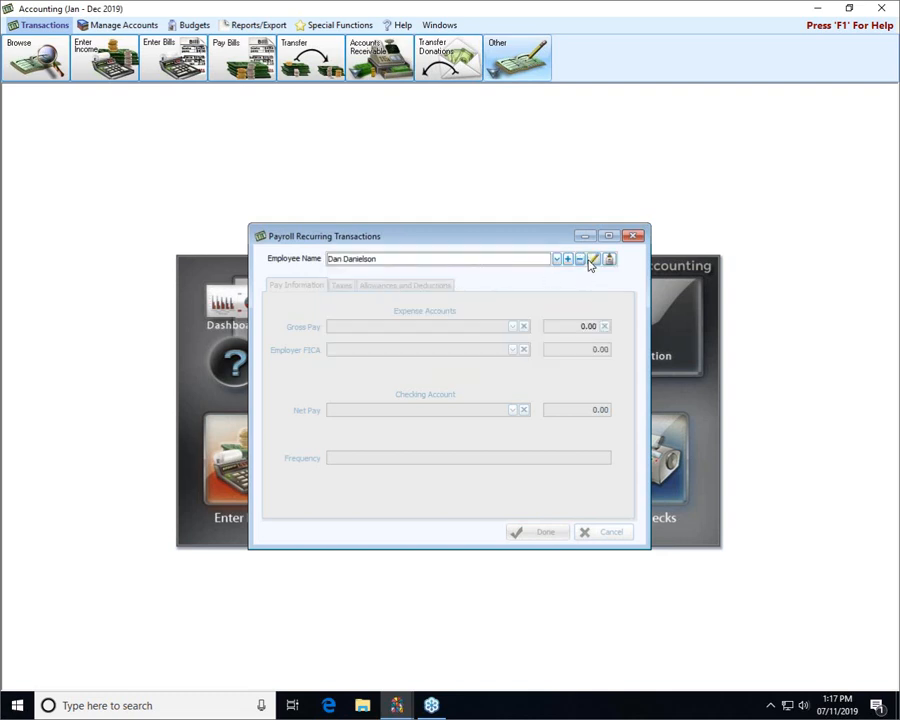